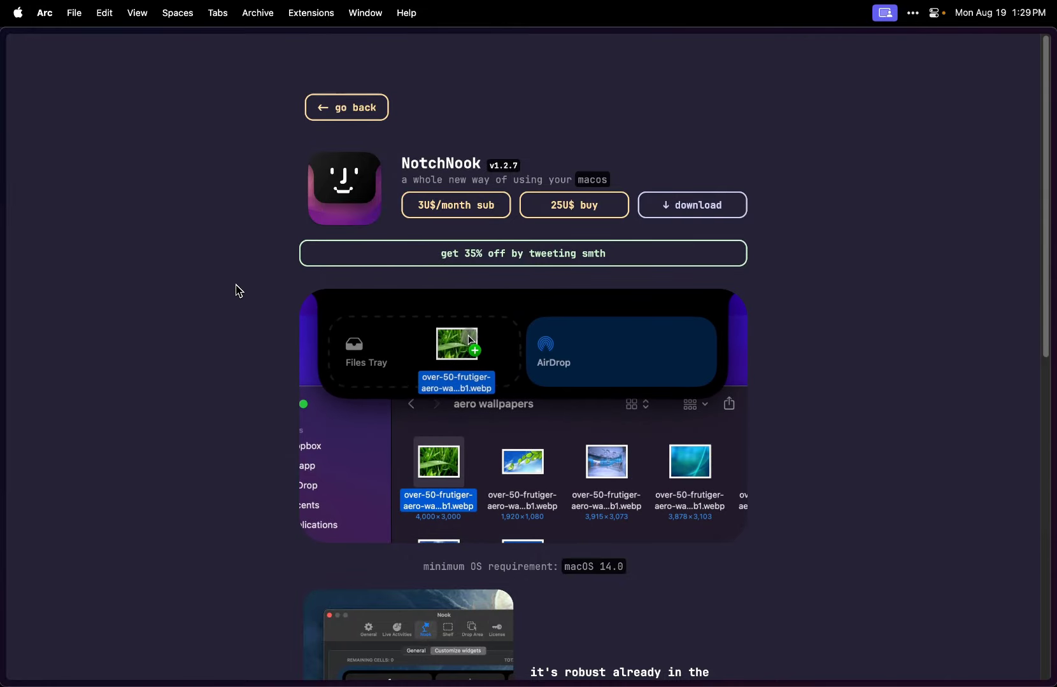
- Bring up Arc's command bar, reopen it, then dismiss it to return to the page
{"action": "key", "text": "super+l"}
{"action": "key", "text": "Escape"}
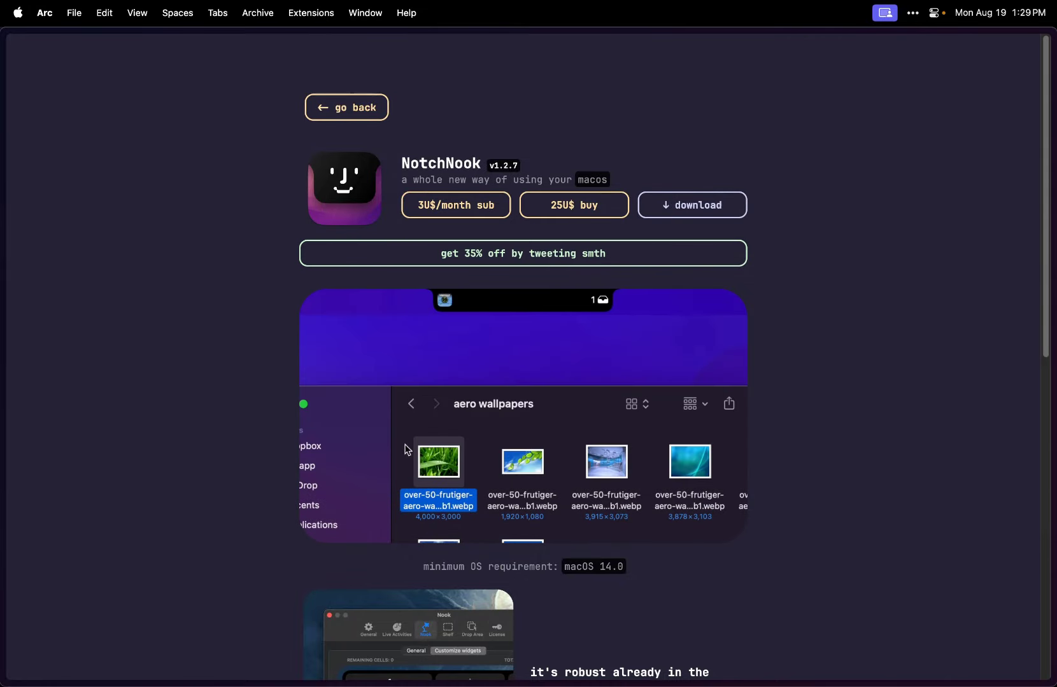
{"action": "key", "text": "super+l"}
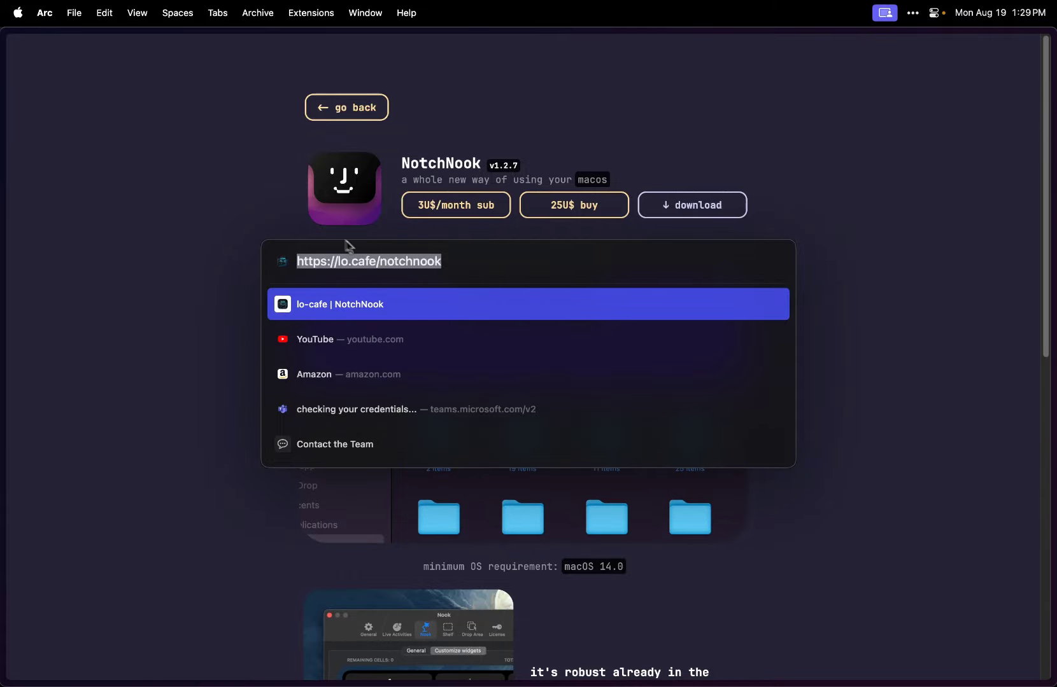
{"action": "left_click", "coordinate": [153, 201]}
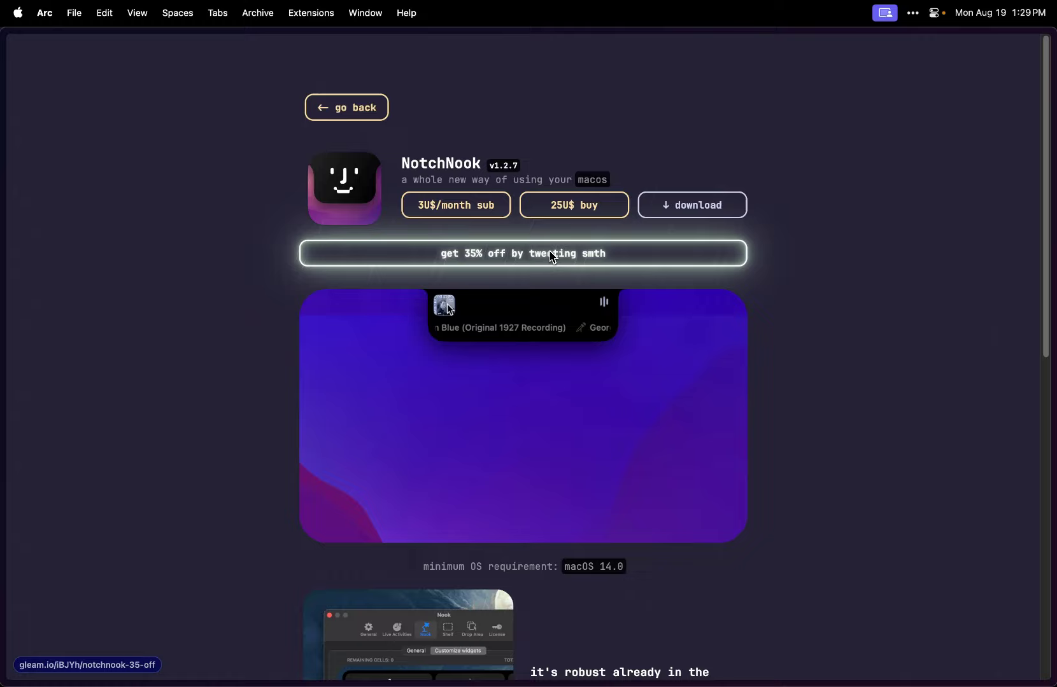
- Expand the NotchNook panel and scroll its calendar back and forth through upcoming days
{"action": "scroll", "coordinate": [788, 297], "scroll_direction": "down", "scroll_amount": 1}
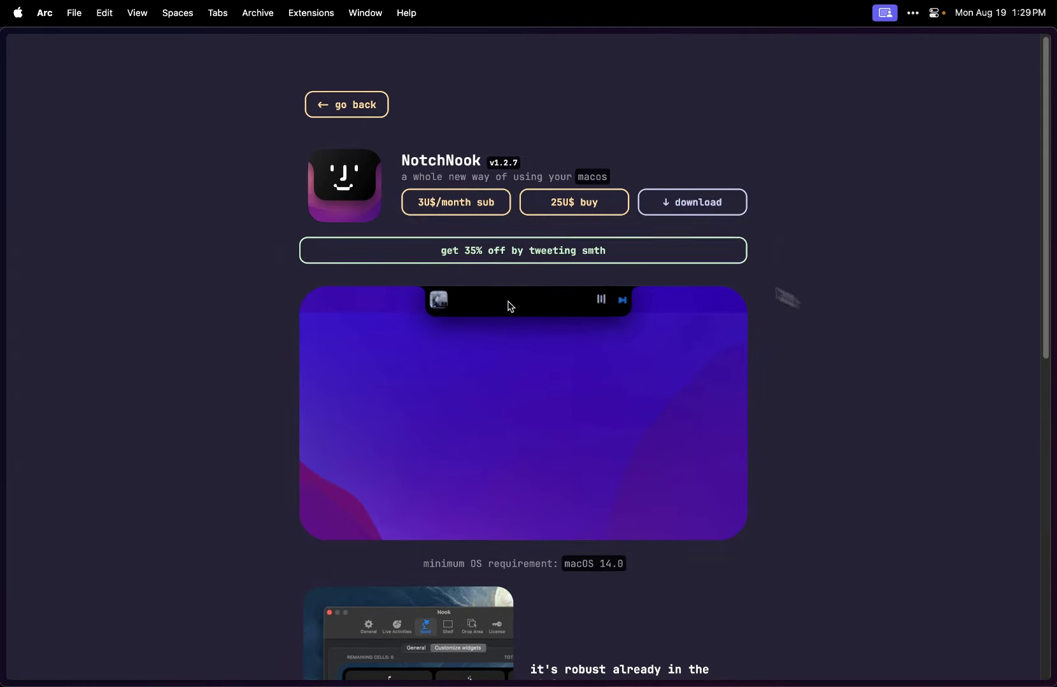
{"action": "scroll", "coordinate": [910, 501], "scroll_direction": "down", "scroll_amount": 10}
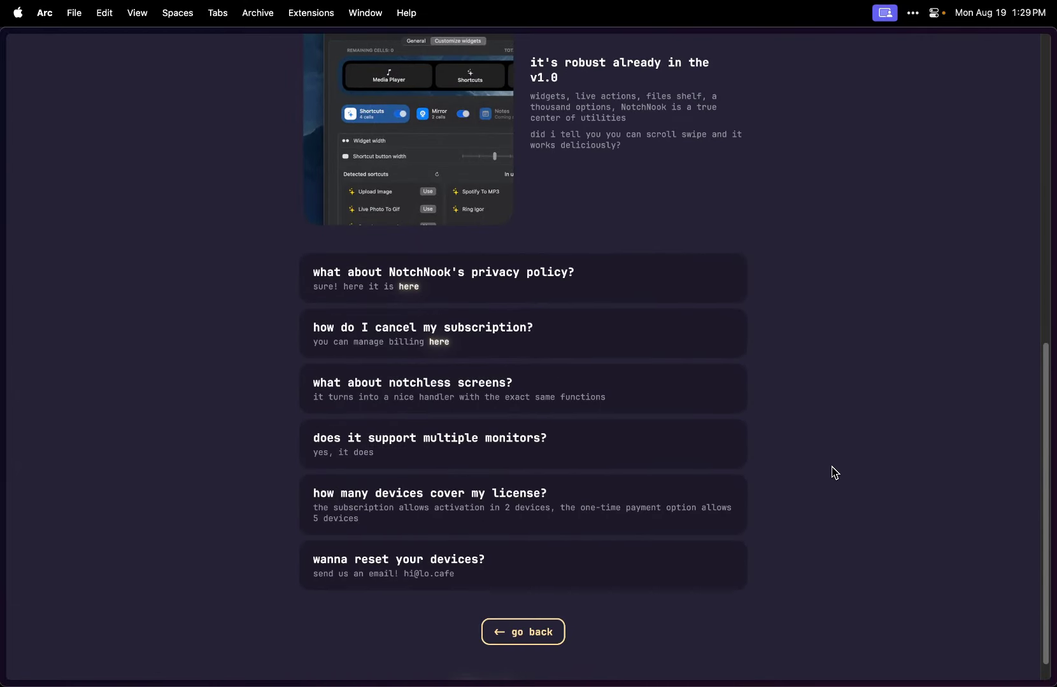
{"action": "scroll", "coordinate": [803, 463], "scroll_direction": "down", "scroll_amount": 1}
{"action": "scroll", "coordinate": [778, 506], "scroll_direction": "up", "scroll_amount": 10}
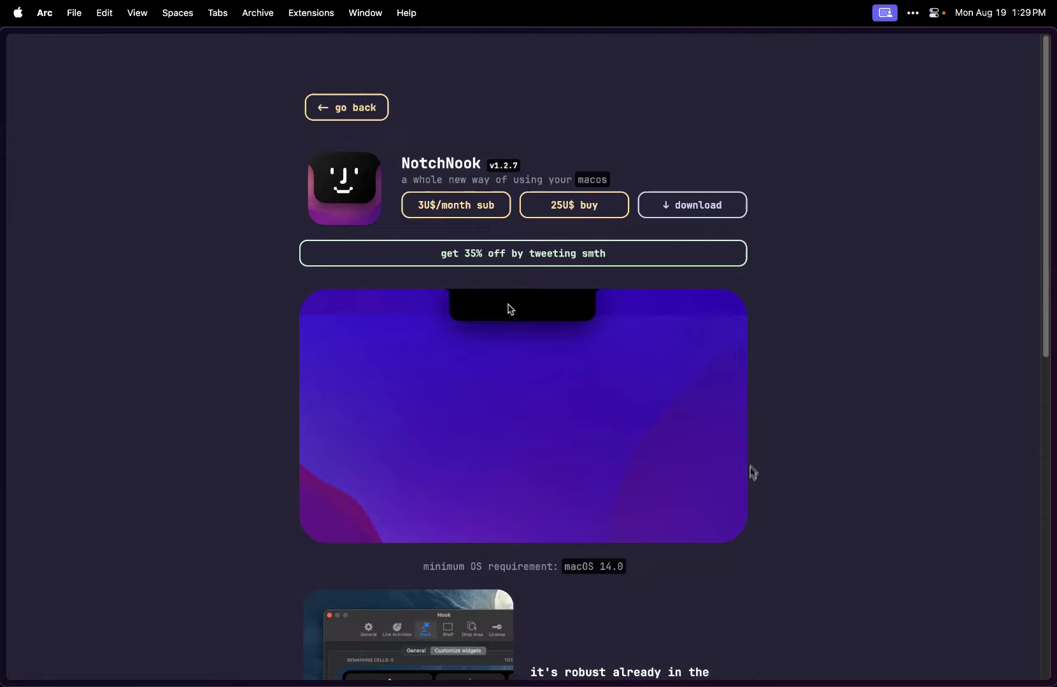
{"action": "mouse_move", "coordinate": [535, 8]}
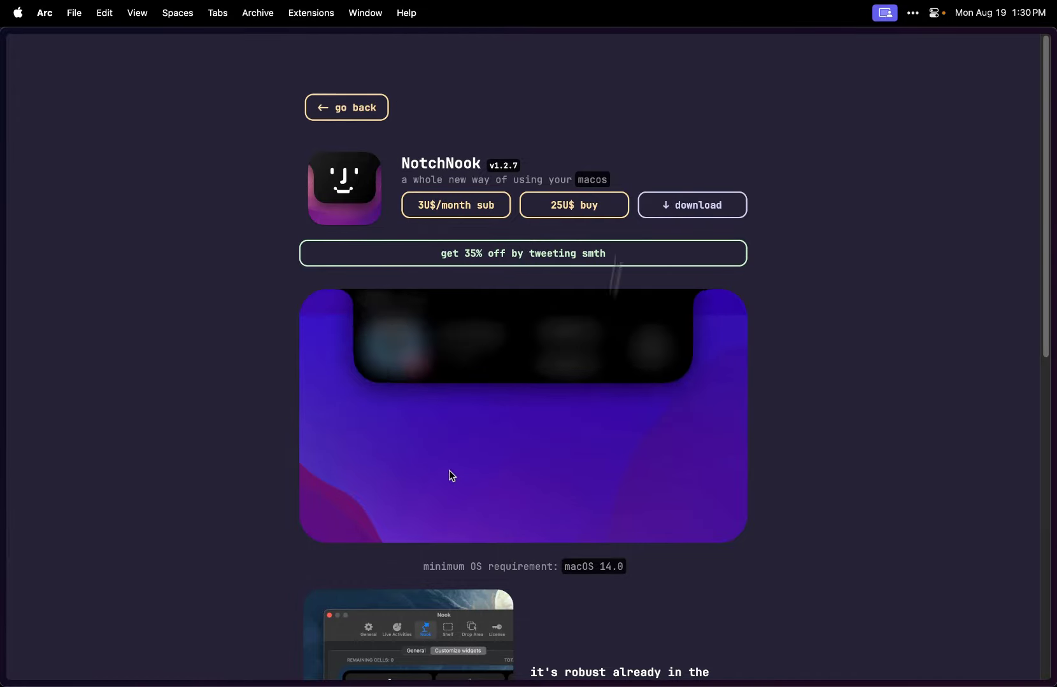
{"action": "mouse_move", "coordinate": [602, 8]}
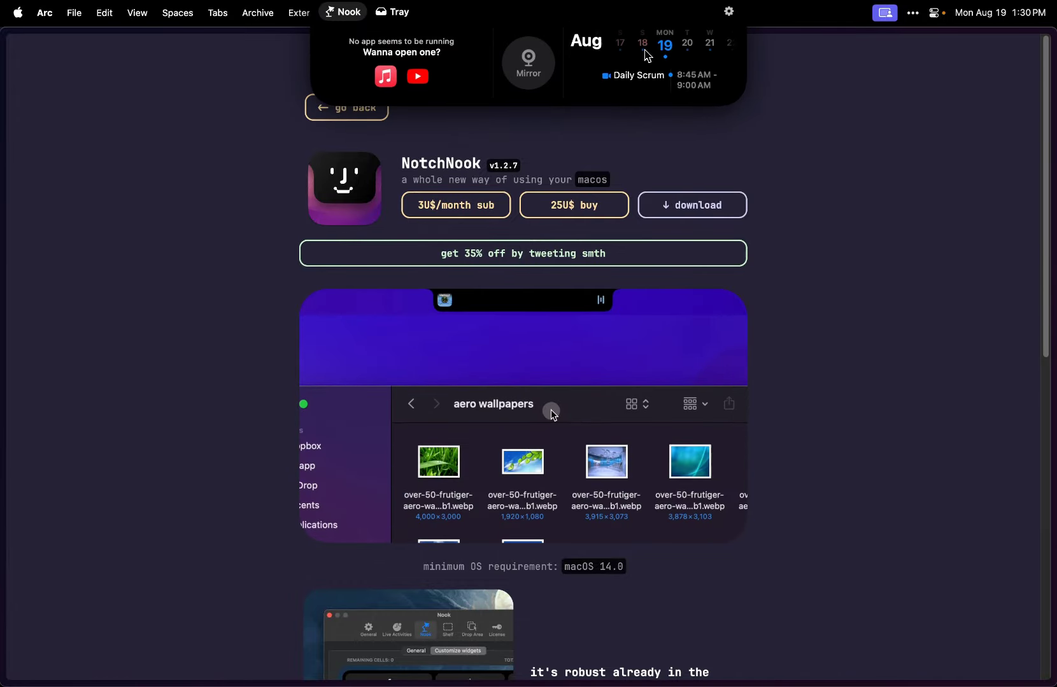
{"action": "scroll", "coordinate": [682, 54], "scroll_direction": "right", "scroll_amount": 2}
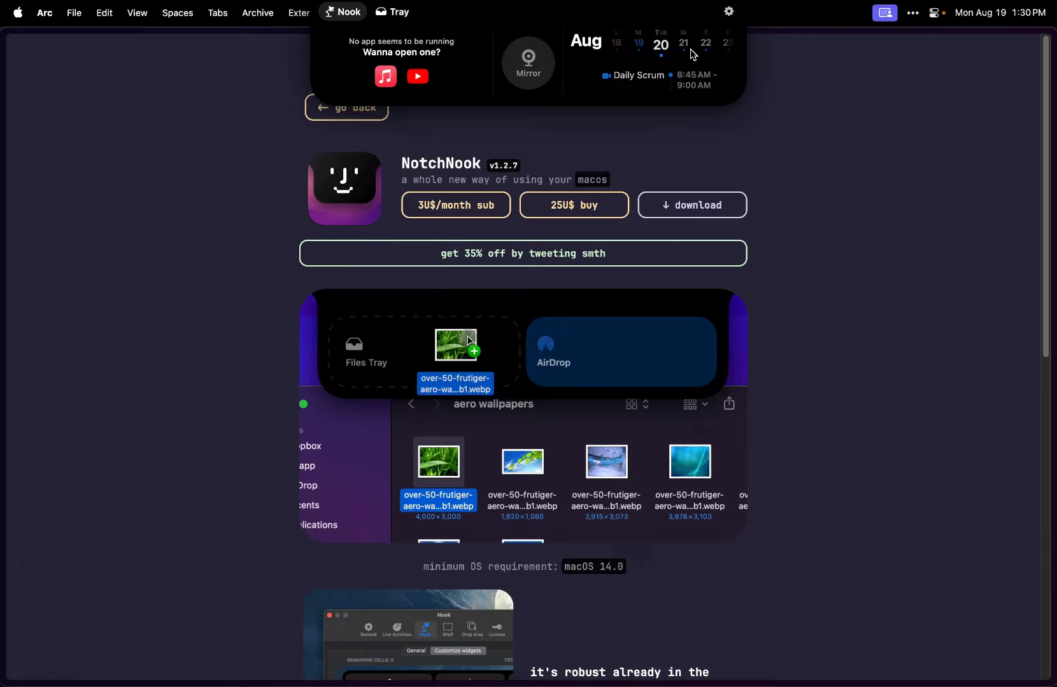
{"action": "scroll", "coordinate": [655, 51], "scroll_direction": "left", "scroll_amount": 1}
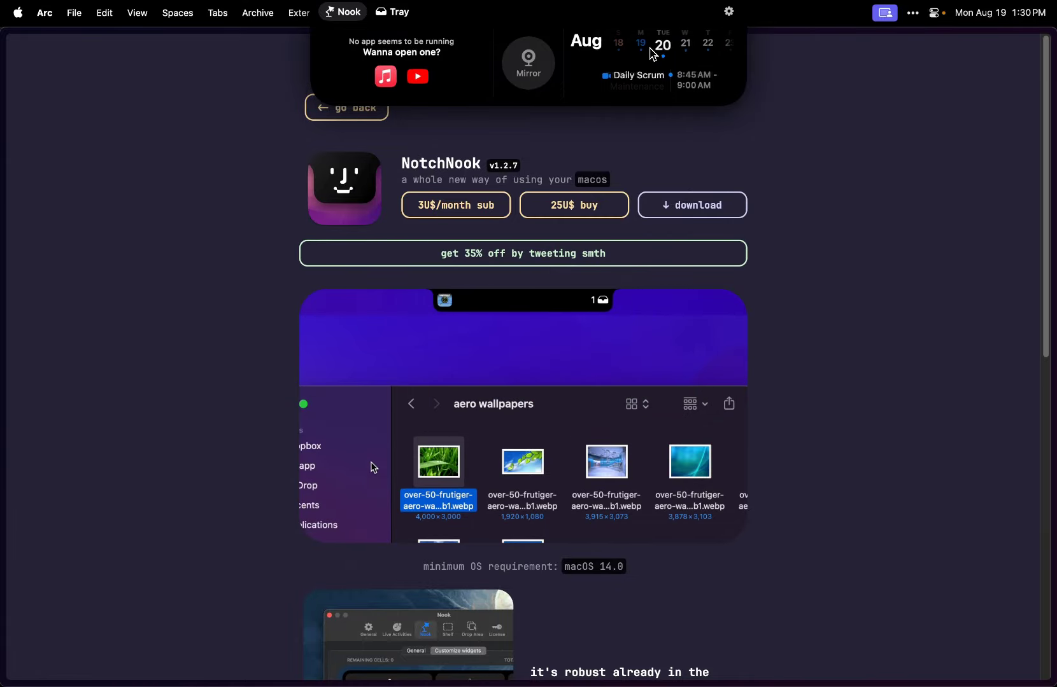
{"action": "scroll", "coordinate": [648, 52], "scroll_direction": "left", "scroll_amount": 1}
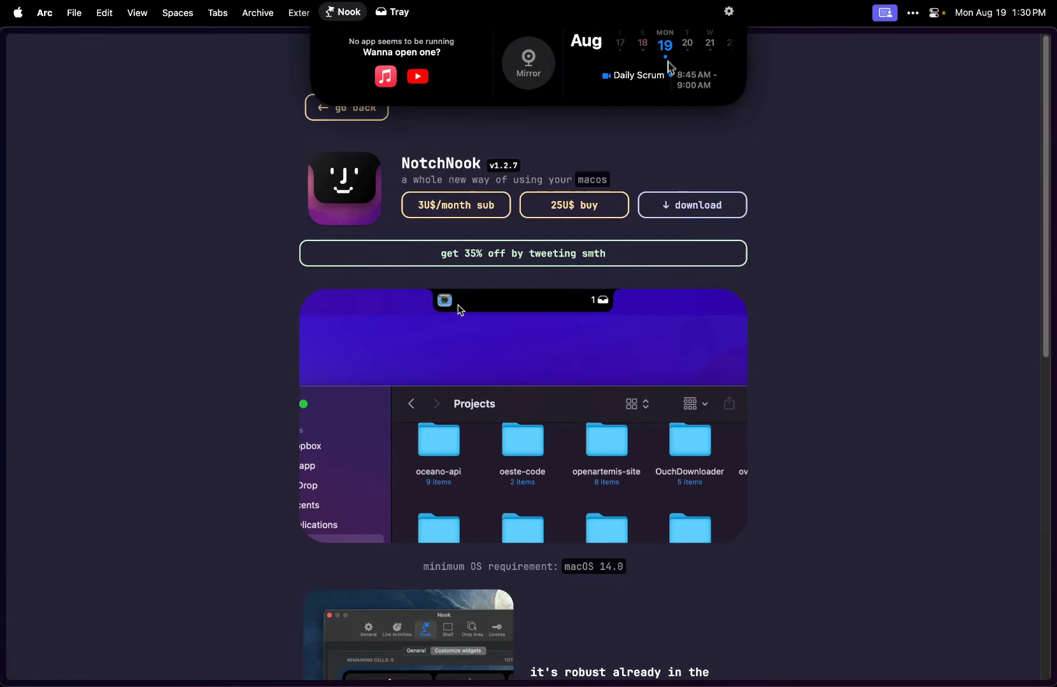
{"action": "scroll", "coordinate": [674, 61], "scroll_direction": "right", "scroll_amount": 1}
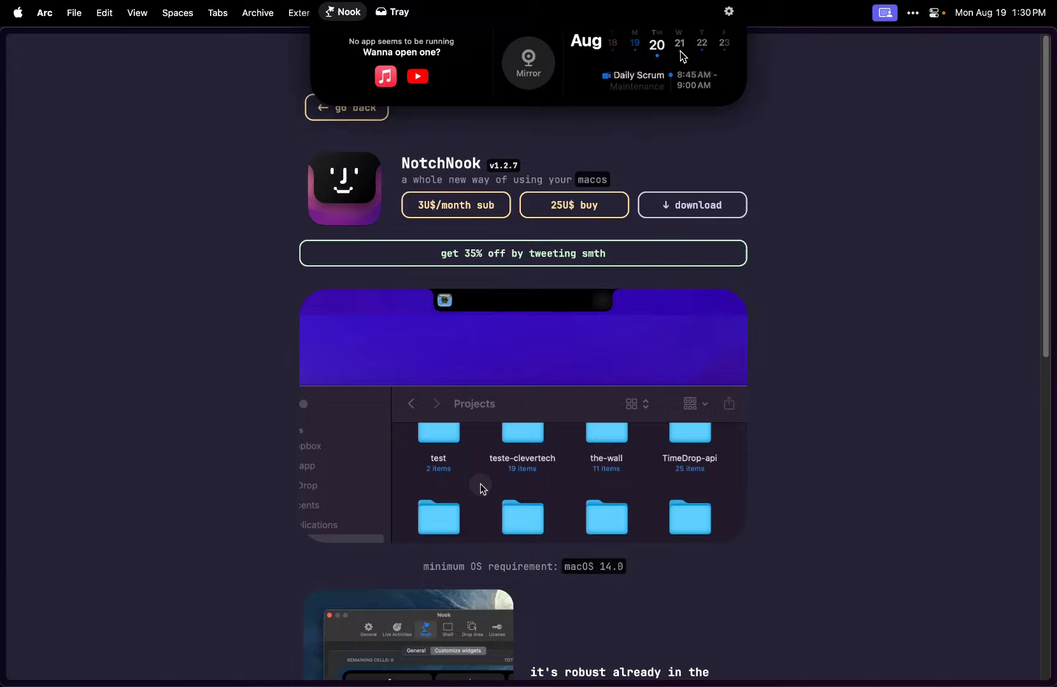
{"action": "scroll", "coordinate": [683, 56], "scroll_direction": "right", "scroll_amount": 1}
{"action": "scroll", "coordinate": [691, 56], "scroll_direction": "right", "scroll_amount": 1}
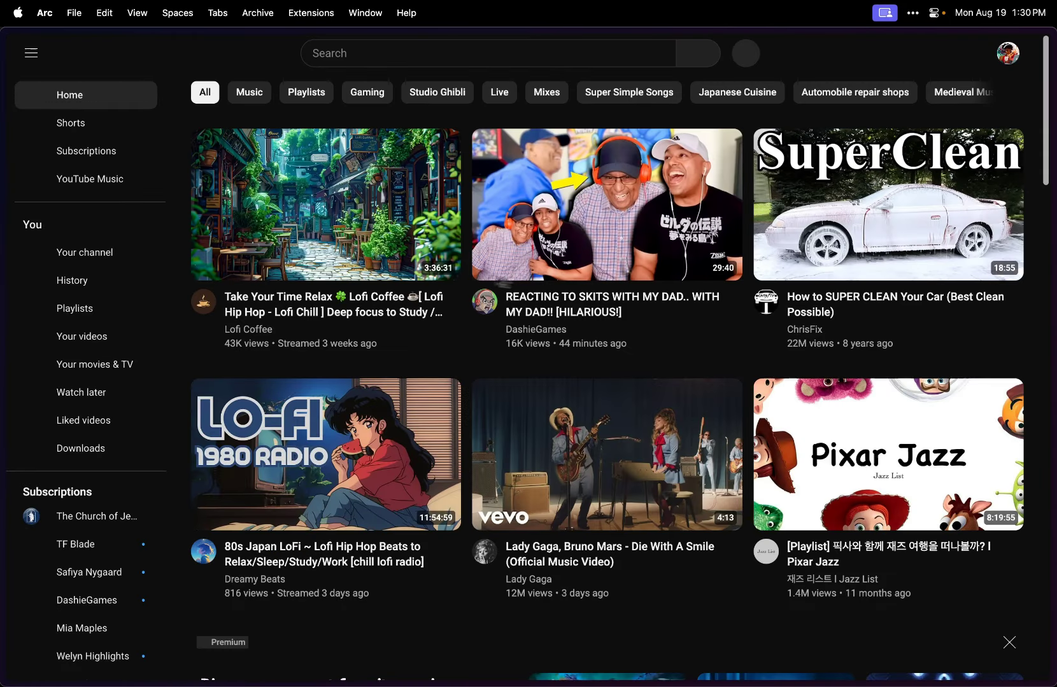
- Play the 'Take Your Time Relax Lofi Coffee' video from the YouTube home feed
{"action": "left_click", "coordinate": [280, 234]}
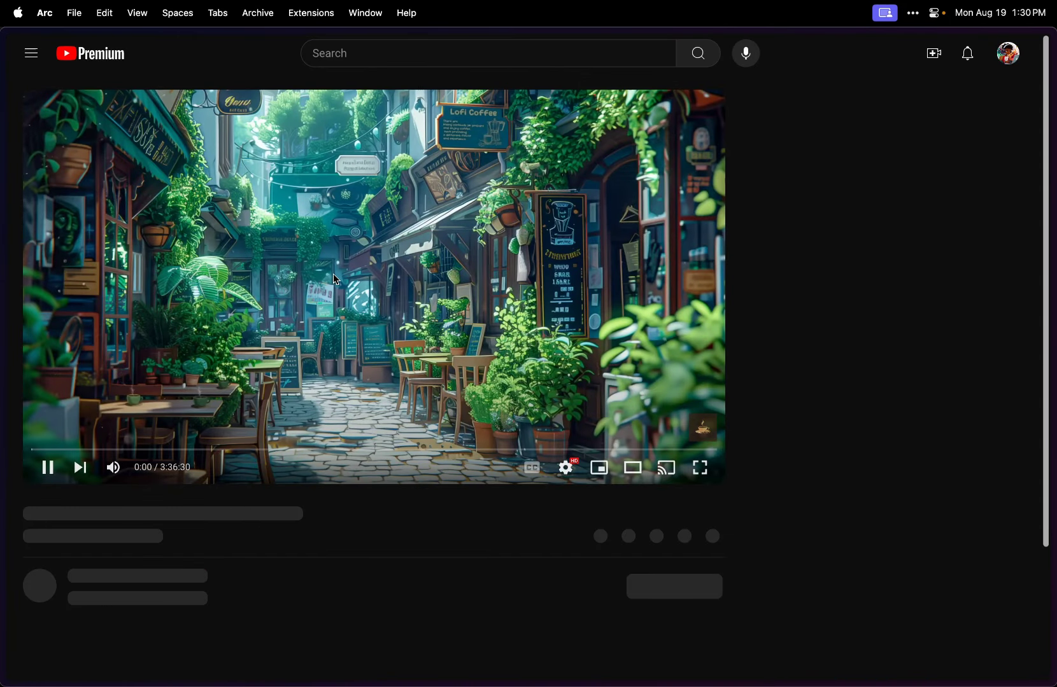
{"action": "mouse_move", "coordinate": [377, 5]}
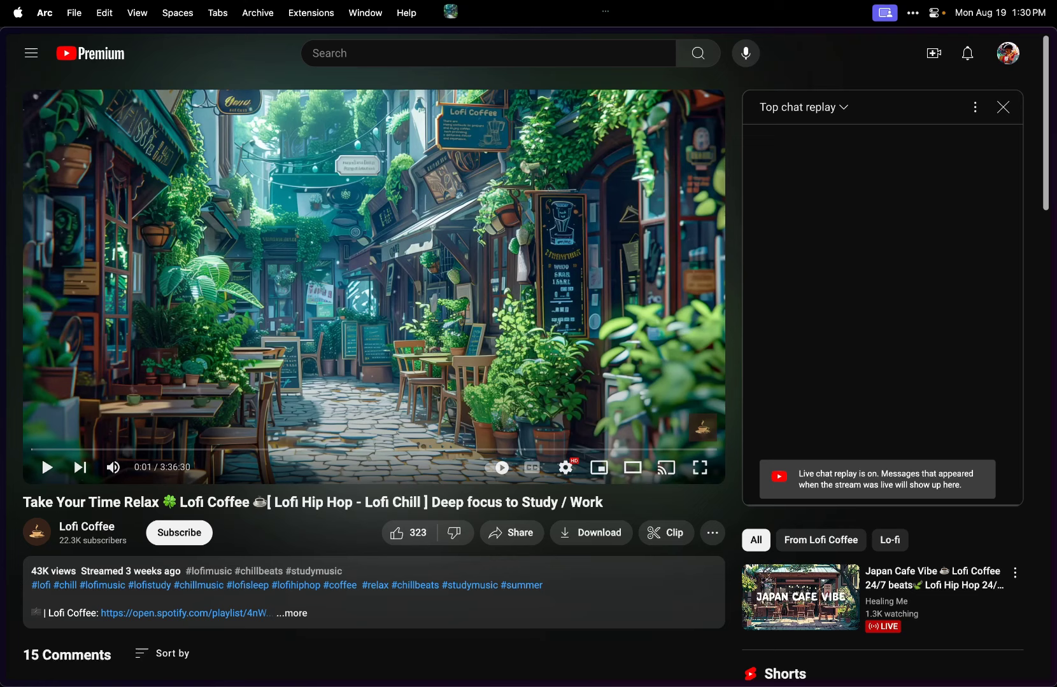
- Return to the NotchNook tab and drag the Test Youtube note's League of Legends image into the Files Tray
{"action": "key", "text": "ctrl+Tab"}
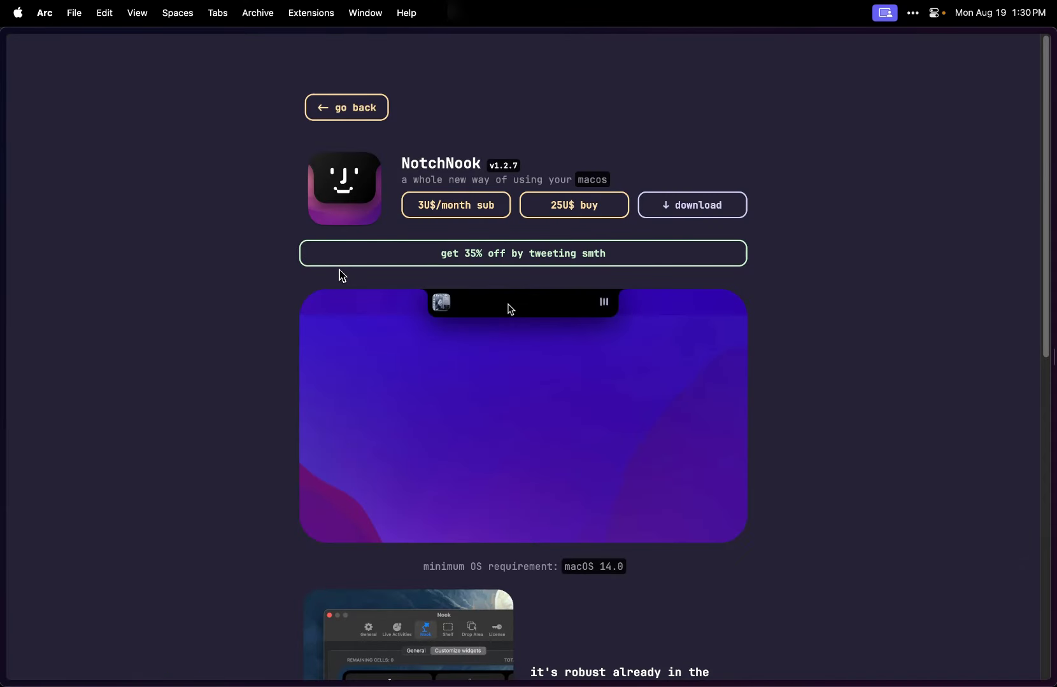
{"action": "key", "text": "ctrl+shift+n"}
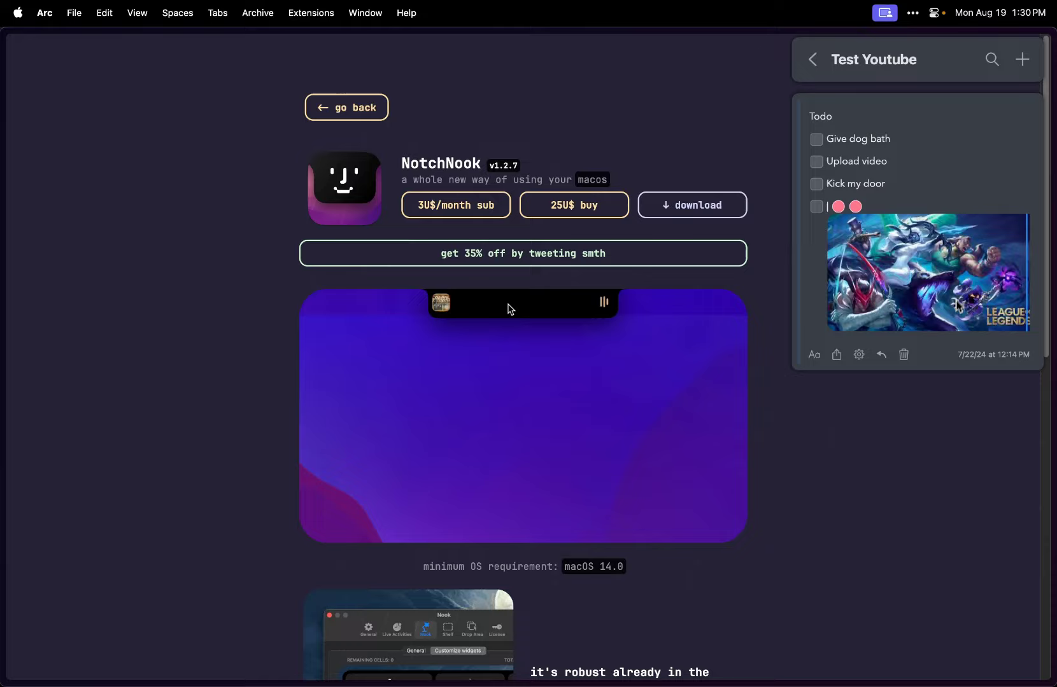
{"action": "left_click_drag", "start_coordinate": [961, 295], "coordinate": [811, 455]}
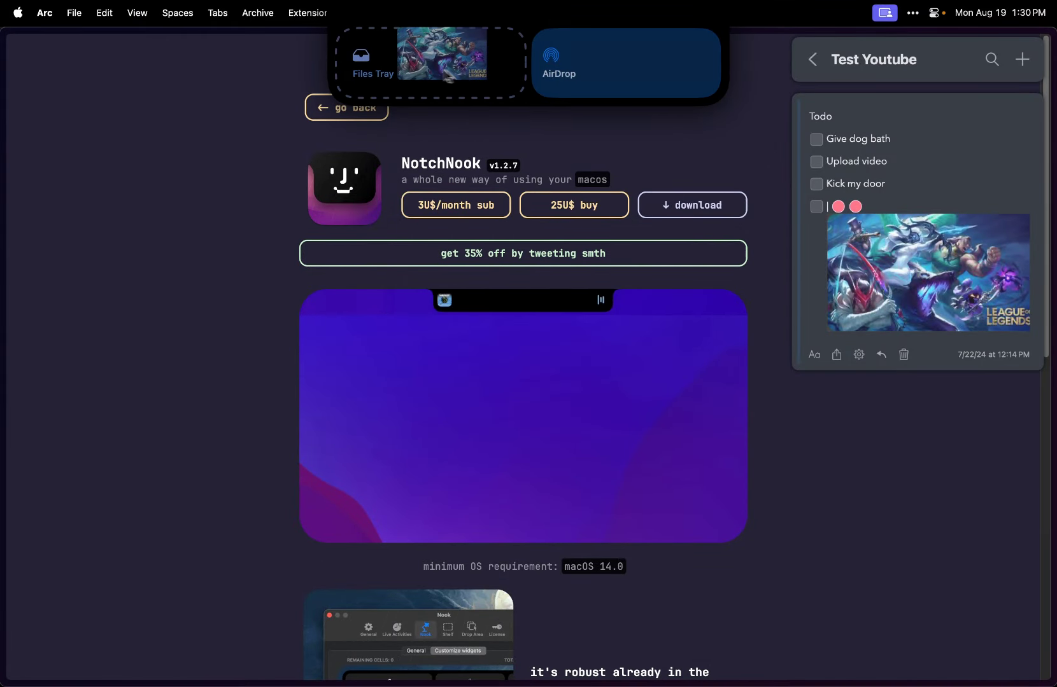
- Start a new empty note and drag the png file back out of the tray
{"action": "mouse_move", "coordinate": [464, 10]}
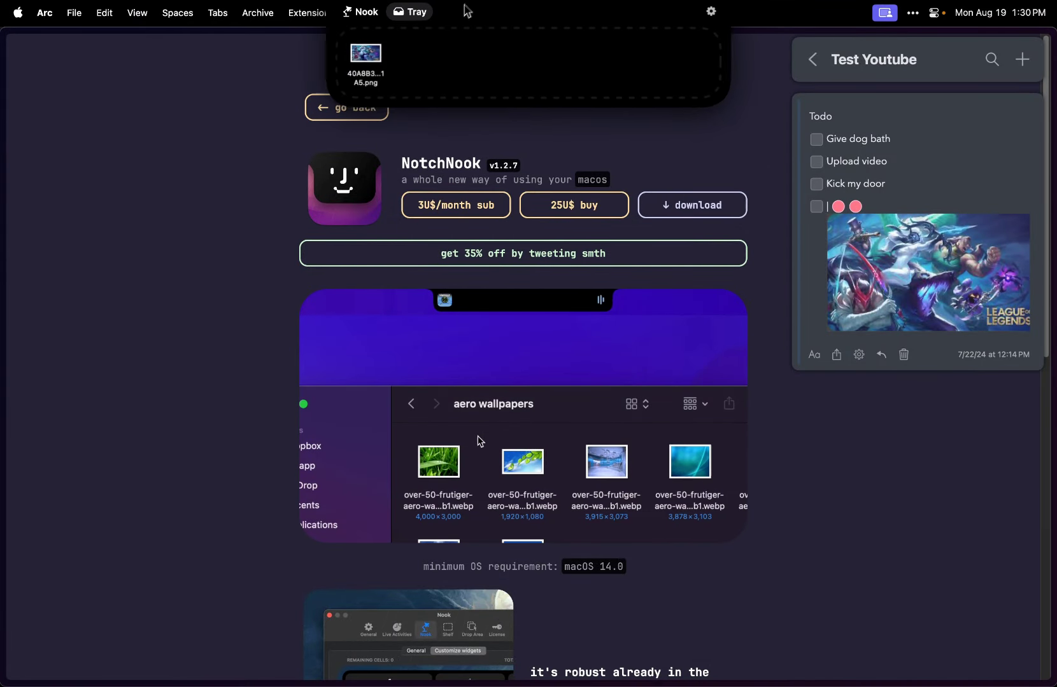
{"action": "left_click", "coordinate": [1029, 63]}
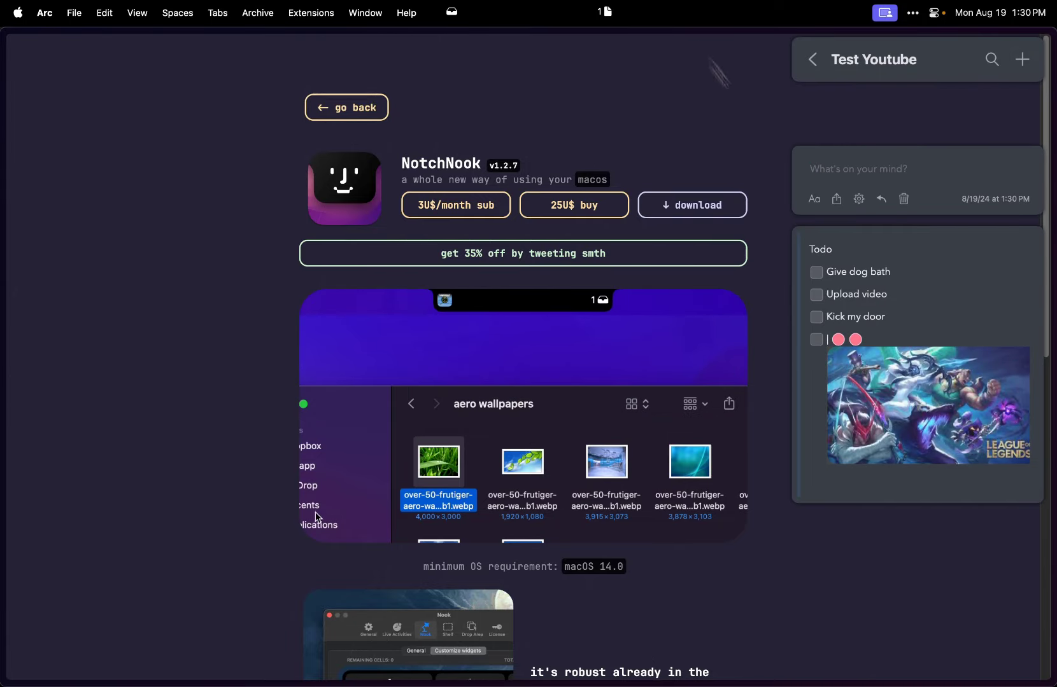
{"action": "mouse_move", "coordinate": [449, 11]}
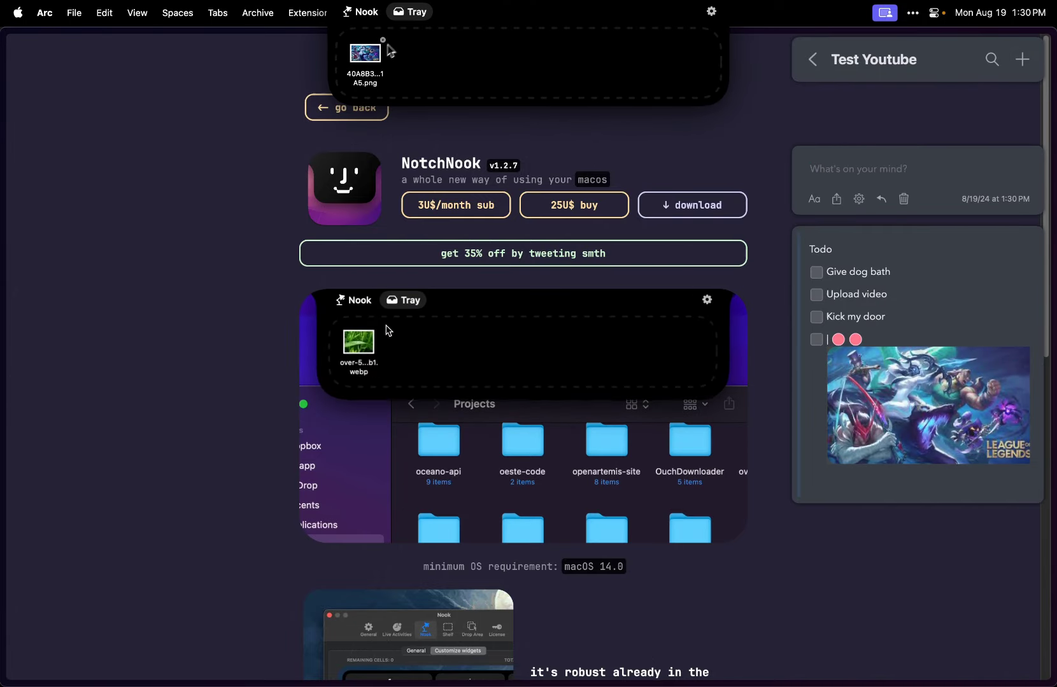
{"action": "left_click_drag", "start_coordinate": [385, 51], "coordinate": [878, 169]}
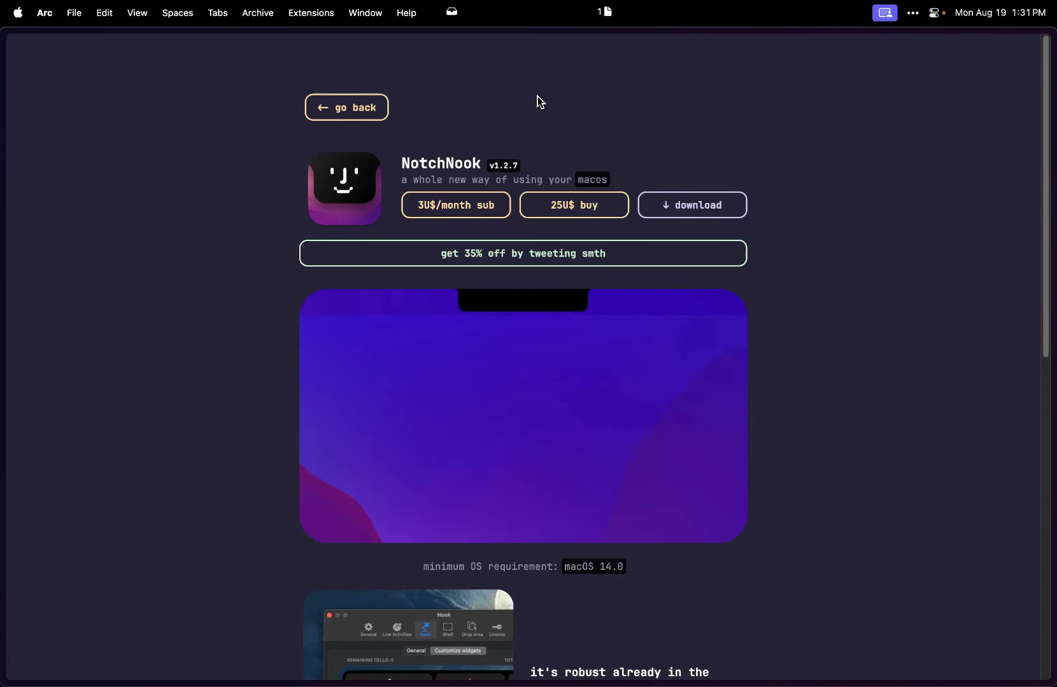
- Launch Yoink from the launcher and drop the League of Legends png onto its shelf
{"action": "key", "text": "alt+space"}
{"action": "type", "text": "yoi"}
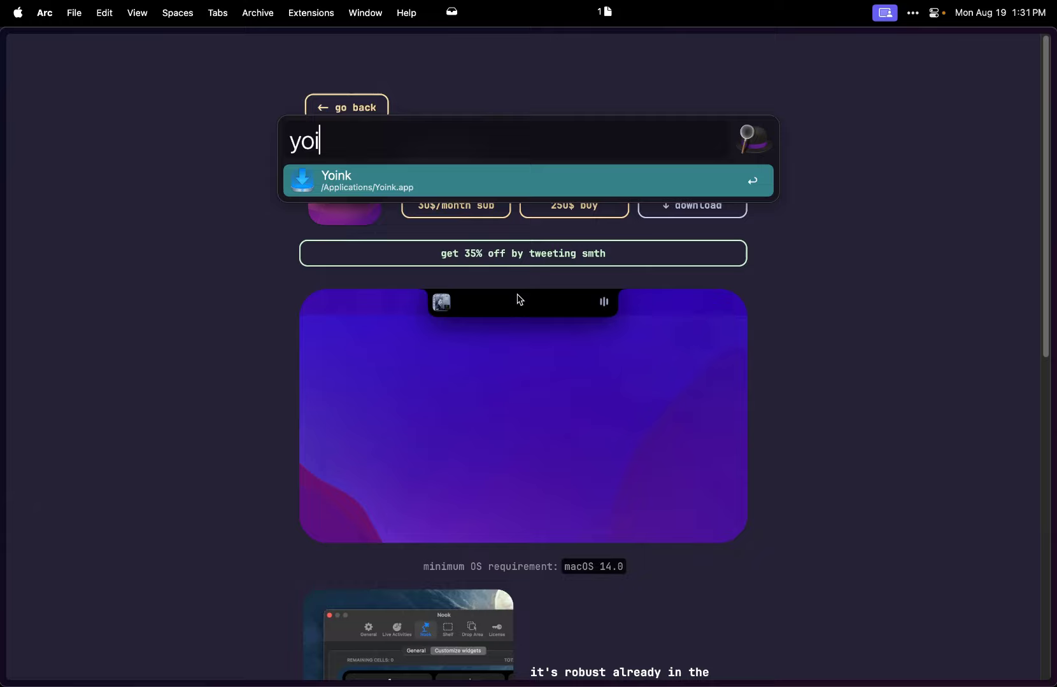
{"action": "key", "text": "Return"}
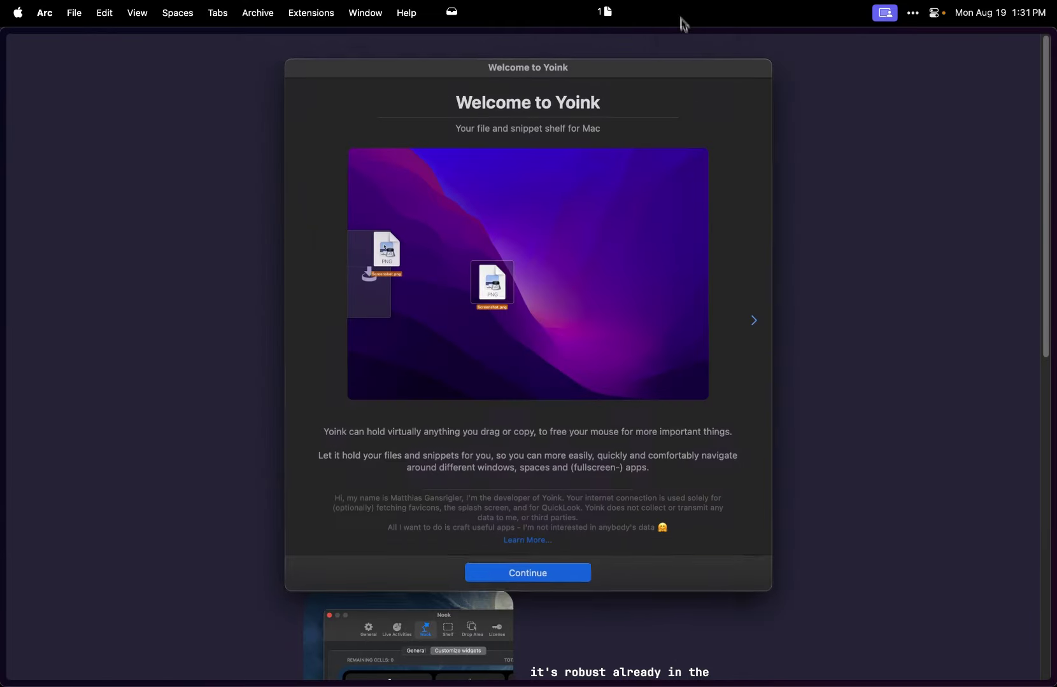
{"action": "left_click", "coordinate": [547, 576]}
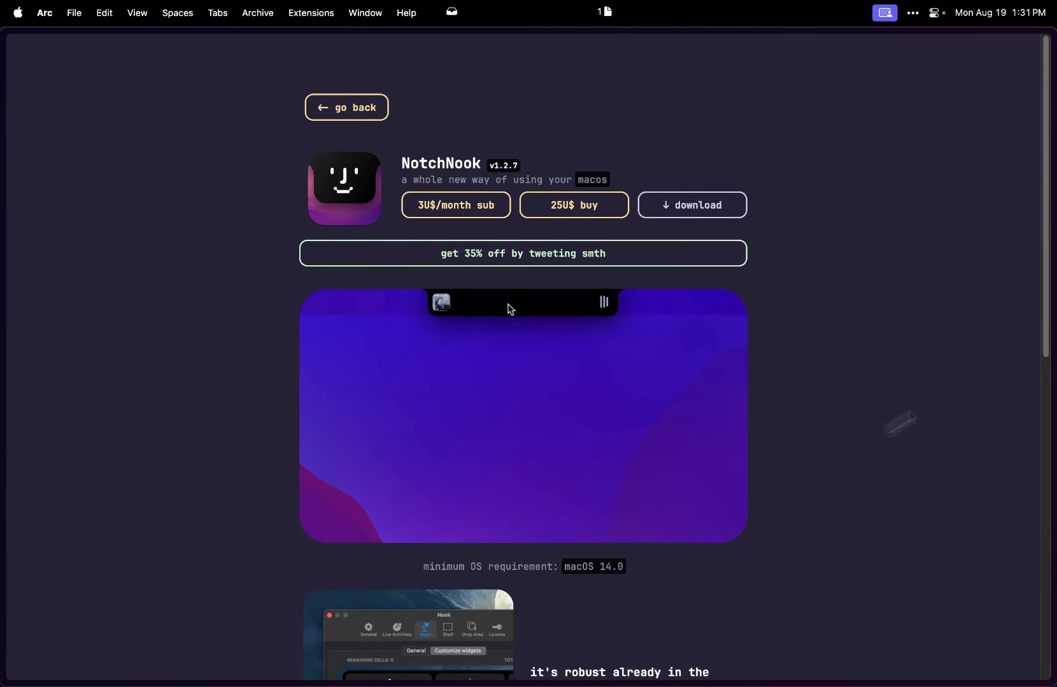
{"action": "mouse_move", "coordinate": [1022, 242]}
{"action": "left_click_drag", "start_coordinate": [955, 223], "coordinate": [88, 320]}
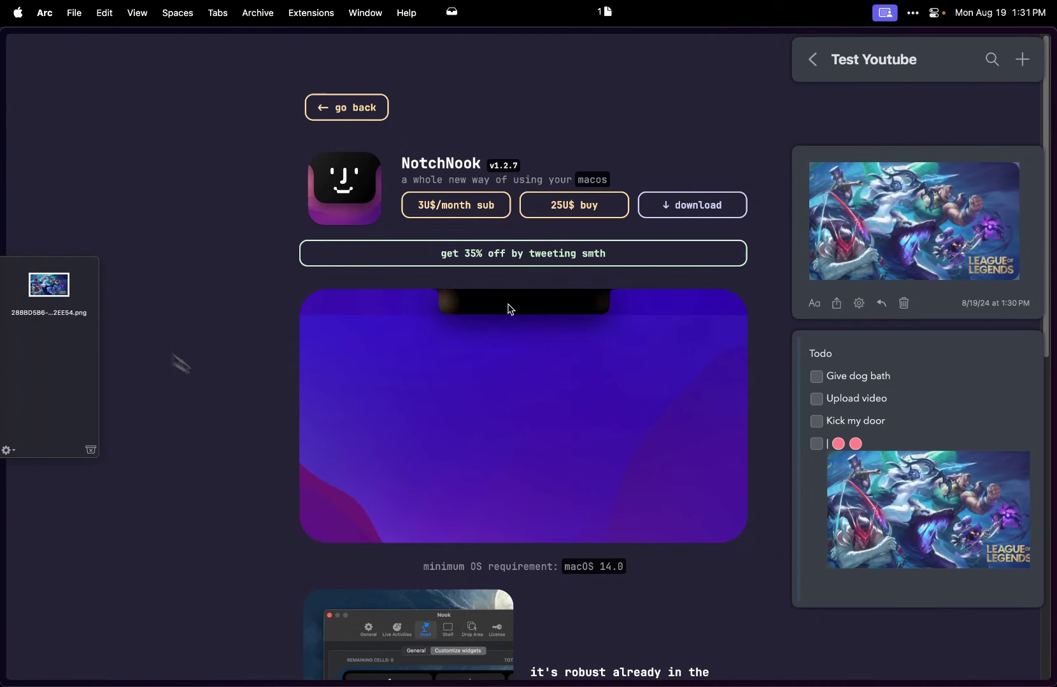
- Go back to SideNotes' folder list and open the first notes folder
{"action": "scroll", "coordinate": [311, 391], "scroll_direction": "down", "scroll_amount": 6}
{"action": "scroll", "coordinate": [311, 391], "scroll_direction": "up", "scroll_amount": 5}
{"action": "scroll", "coordinate": [311, 391], "scroll_direction": "down", "scroll_amount": 10}
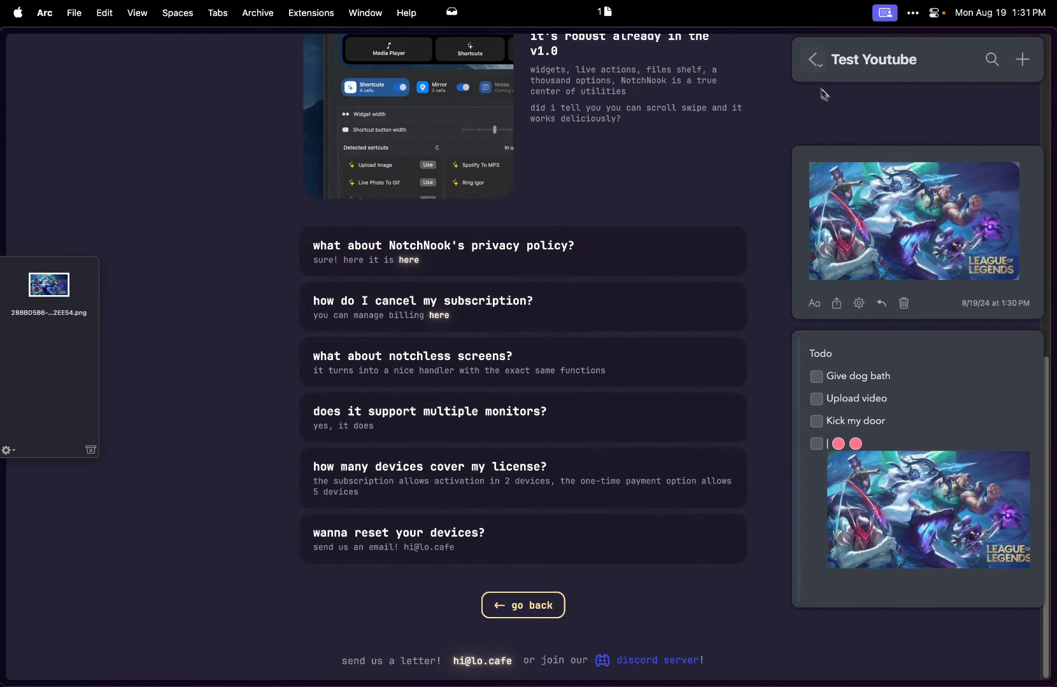
{"action": "left_click", "coordinate": [813, 59]}
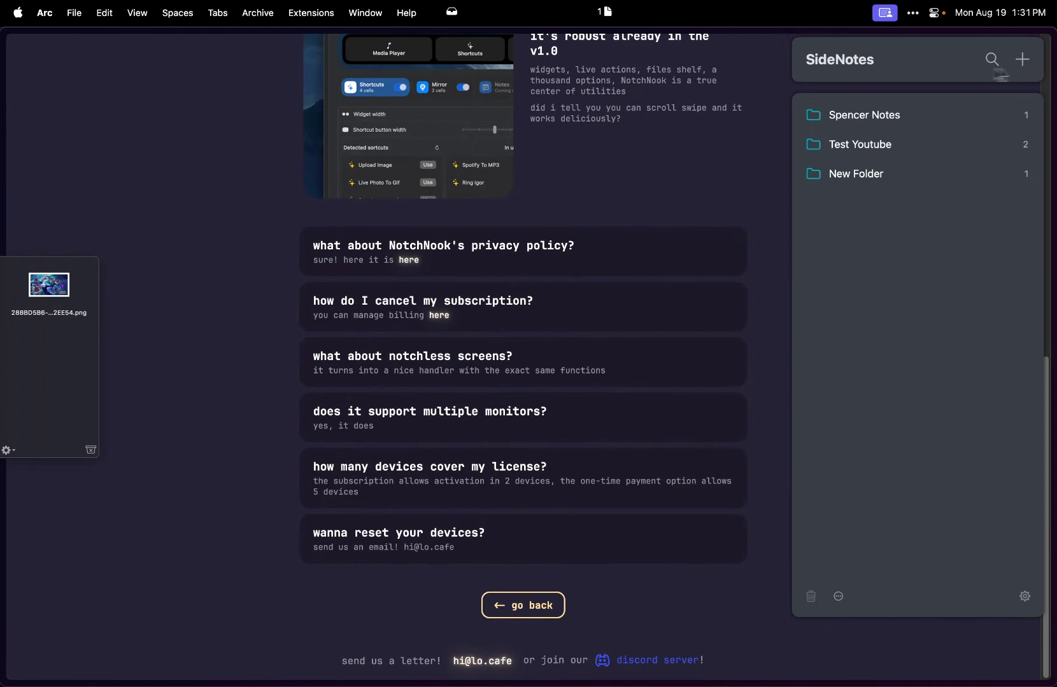
{"action": "left_click", "coordinate": [953, 114]}
- Drop the shelf png into the folder as a new note, then drag it into the notch tray
{"action": "left_click_drag", "start_coordinate": [271, 283], "coordinate": [894, 143]}
{"action": "left_click_drag", "start_coordinate": [955, 449], "coordinate": [877, 224]}
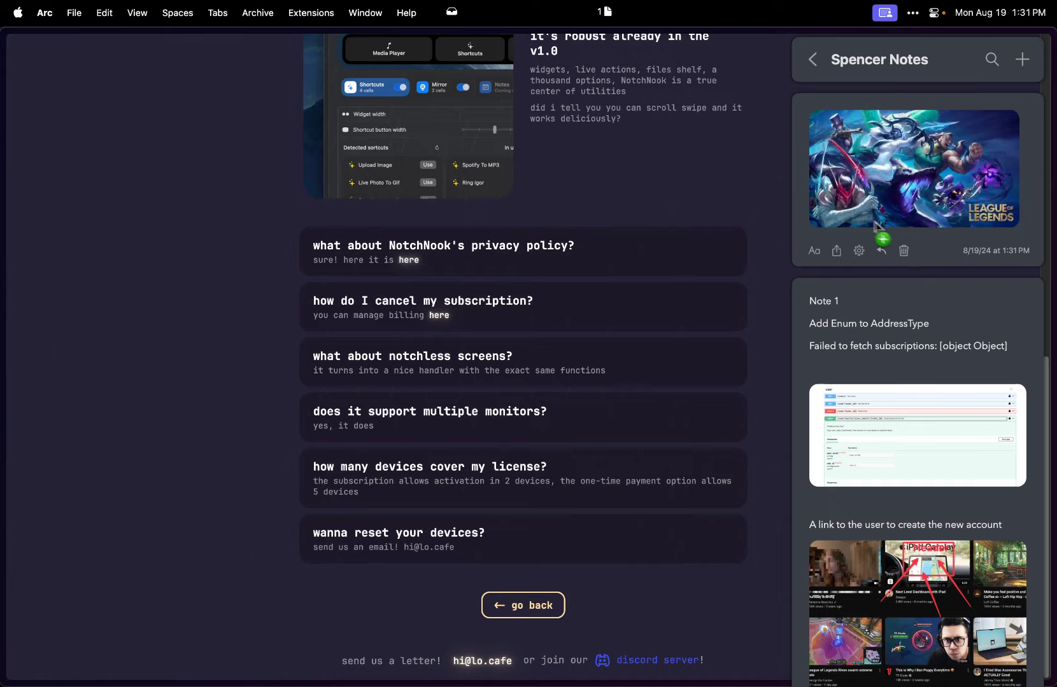
{"action": "left_click_drag", "start_coordinate": [711, 196], "coordinate": [506, 36]}
- Switch the notch panel between Nook and Tray views, then open NotchNook's General settings from the gear
{"action": "left_click", "coordinate": [370, 13]}
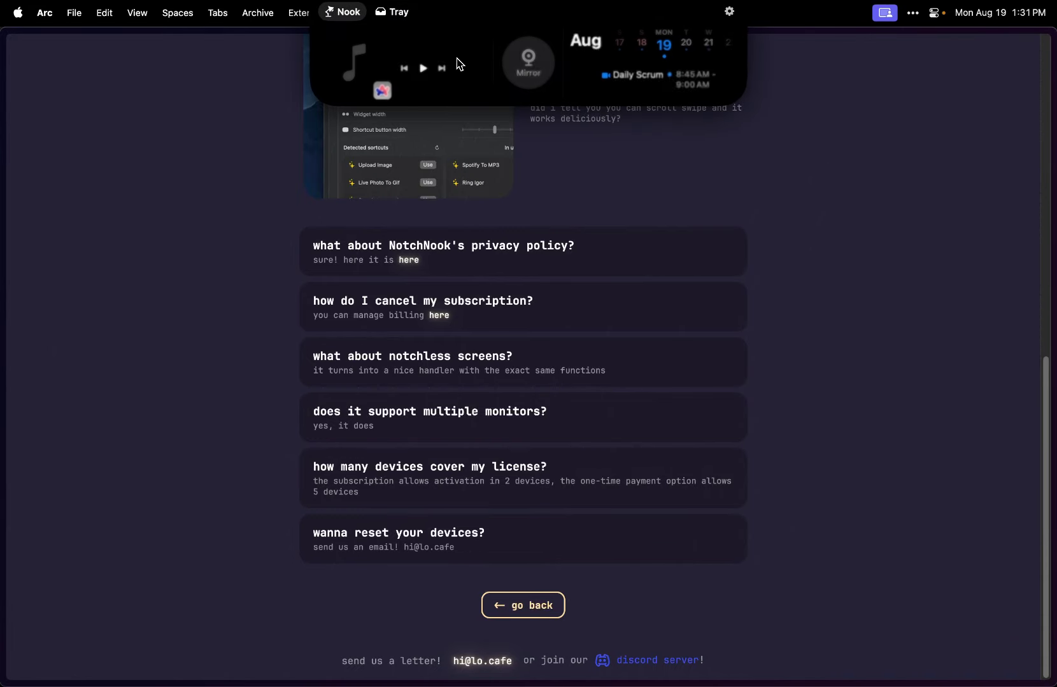
{"action": "left_click", "coordinate": [420, 12]}
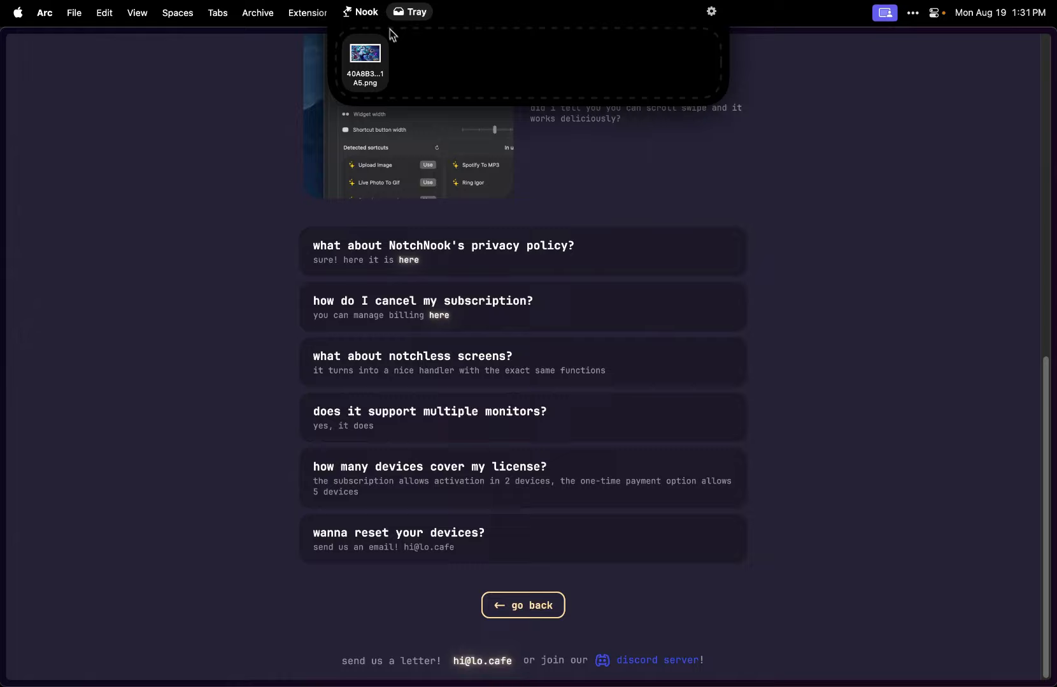
{"action": "scroll", "coordinate": [388, 37], "scroll_direction": "left", "scroll_amount": 3}
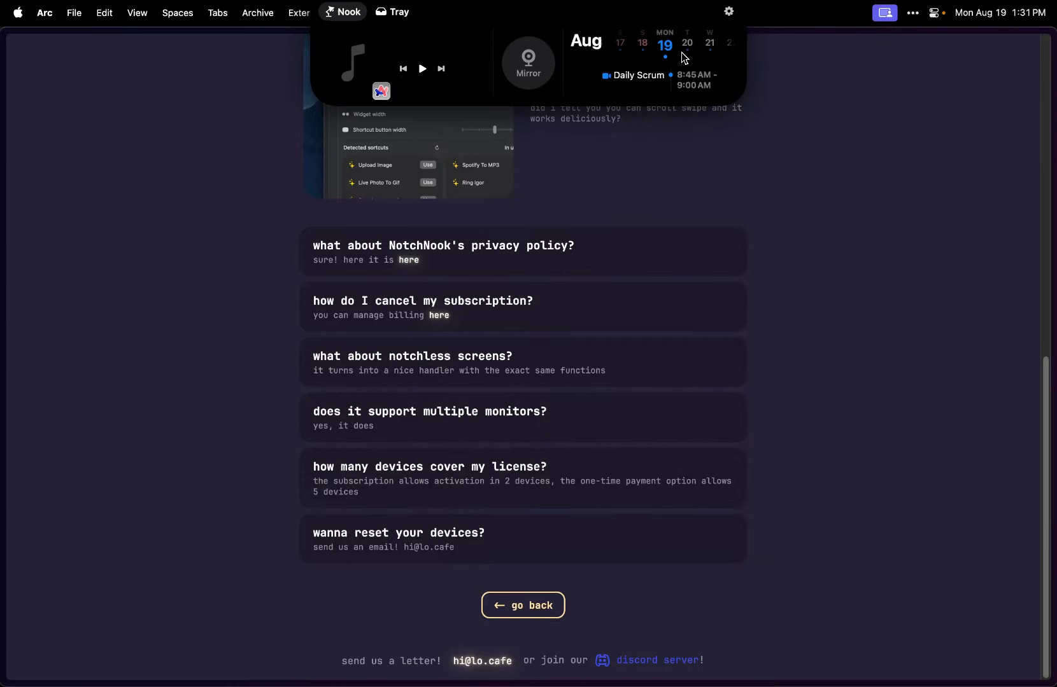
{"action": "scroll", "coordinate": [683, 57], "scroll_direction": "right", "scroll_amount": 2}
{"action": "scroll", "coordinate": [635, 50], "scroll_direction": "left", "scroll_amount": 2}
{"action": "scroll", "coordinate": [516, 43], "scroll_direction": "right", "scroll_amount": 3}
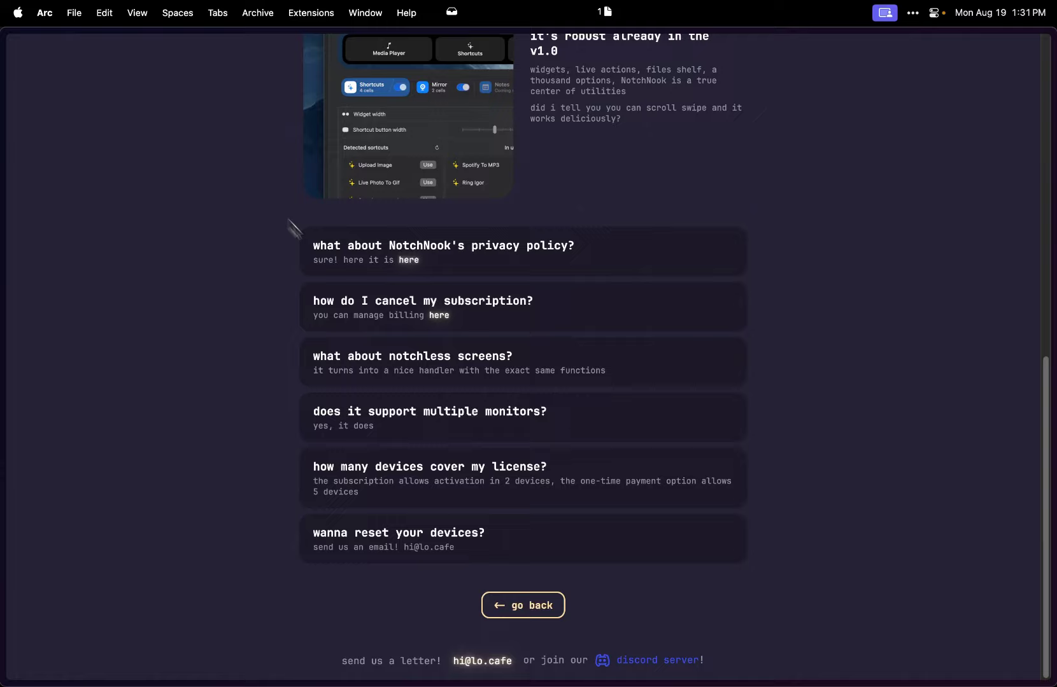
{"action": "scroll", "coordinate": [358, 301], "scroll_direction": "up", "scroll_amount": 10}
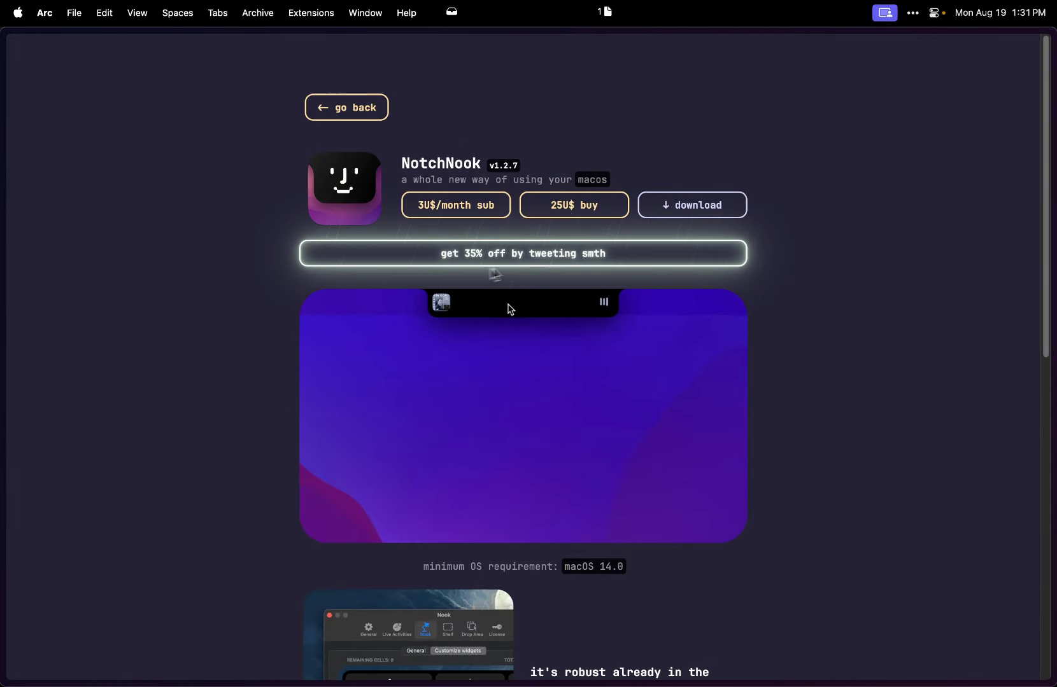
{"action": "mouse_move", "coordinate": [544, 11]}
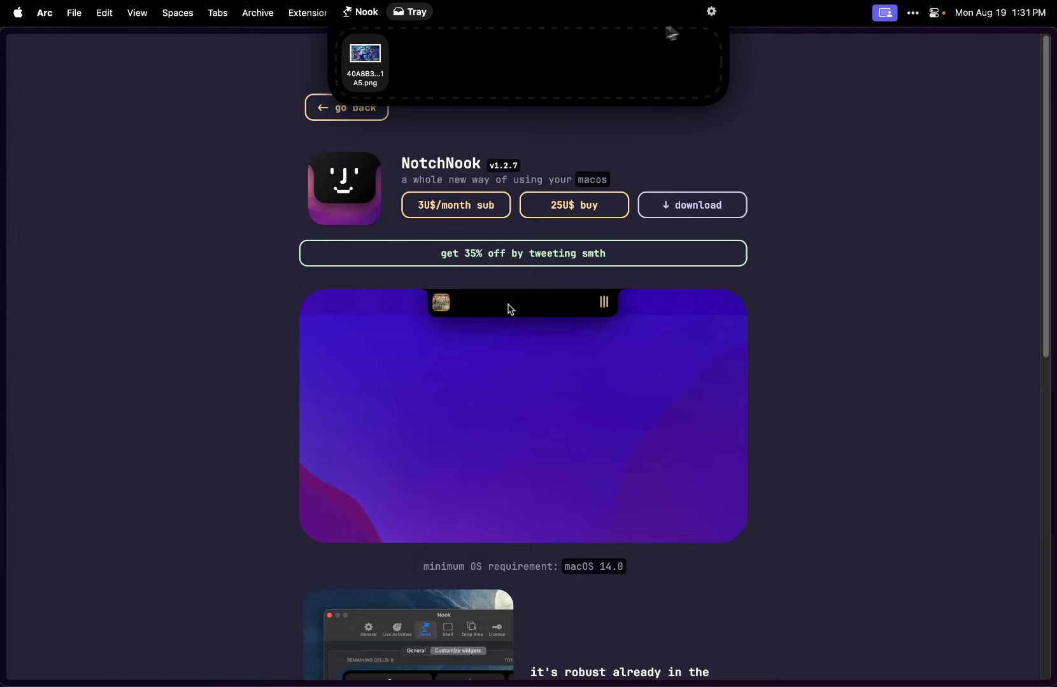
{"action": "left_click", "coordinate": [709, 10]}
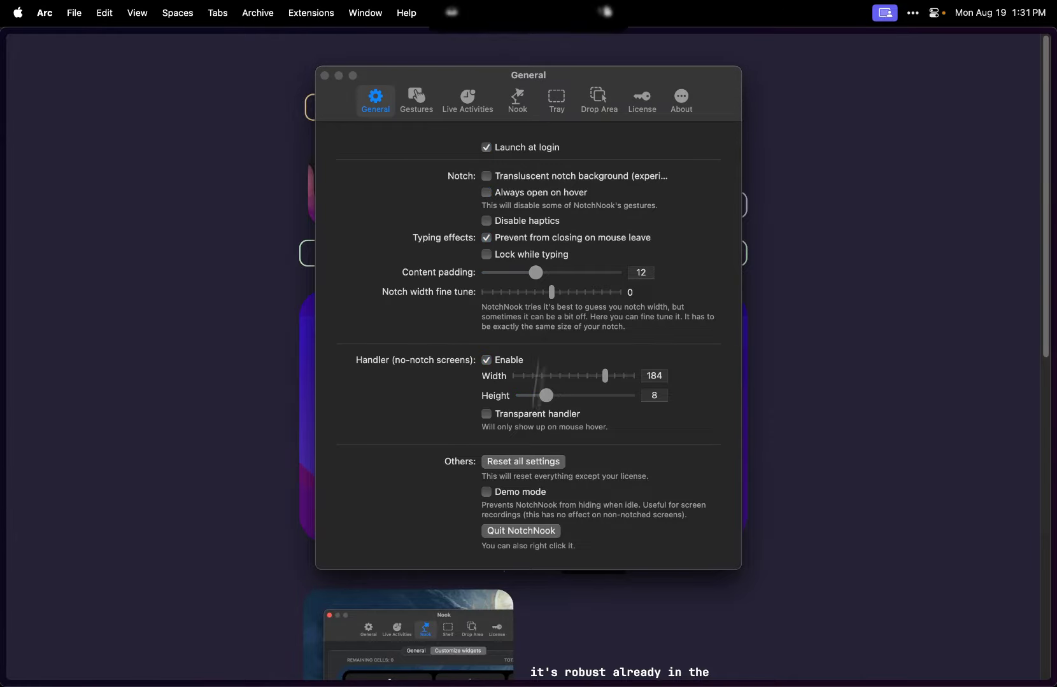
- Enable 'Always open on hover', set Content padding to 15, and switch to the Gestures pane
{"action": "mouse_move", "coordinate": [476, 33]}
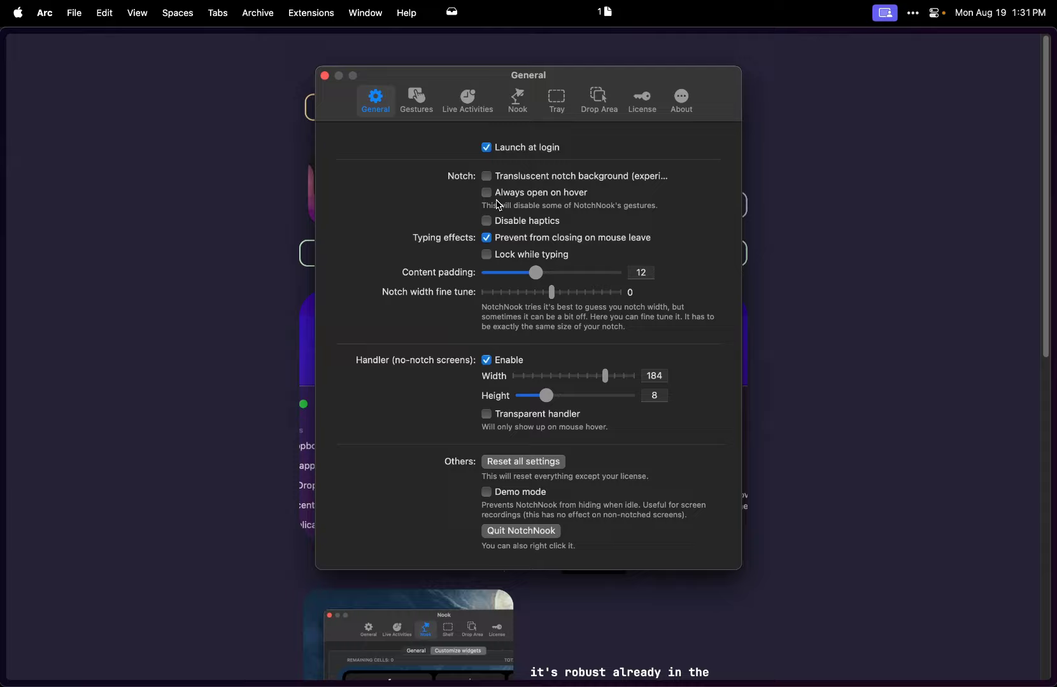
{"action": "left_click", "coordinate": [486, 192]}
{"action": "mouse_move", "coordinate": [474, 19]}
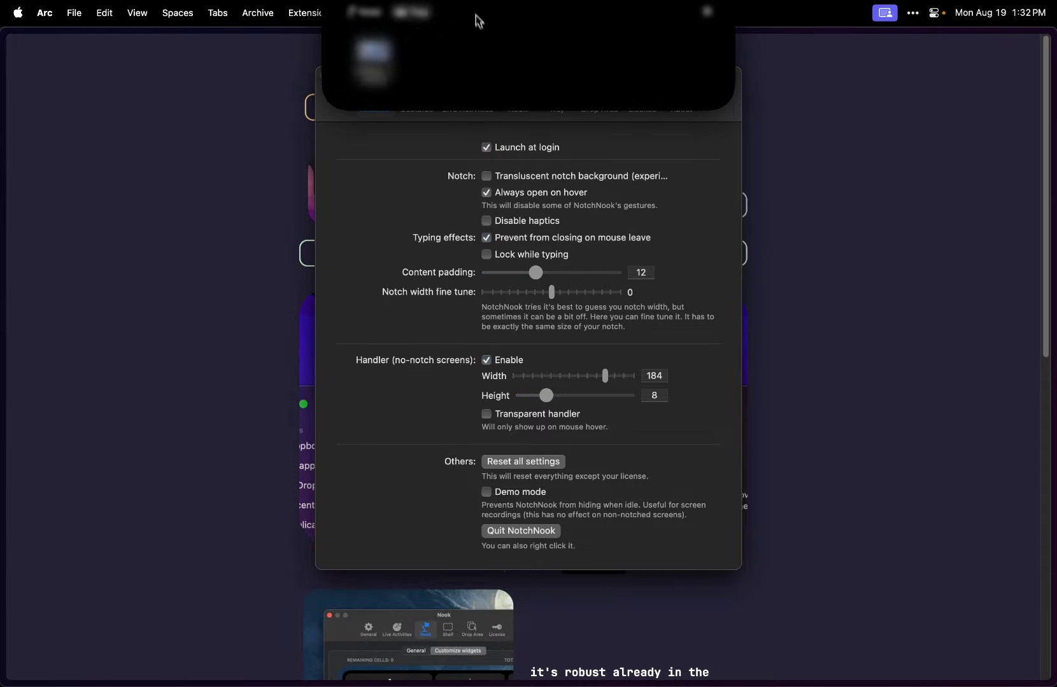
{"action": "mouse_move", "coordinate": [561, 23]}
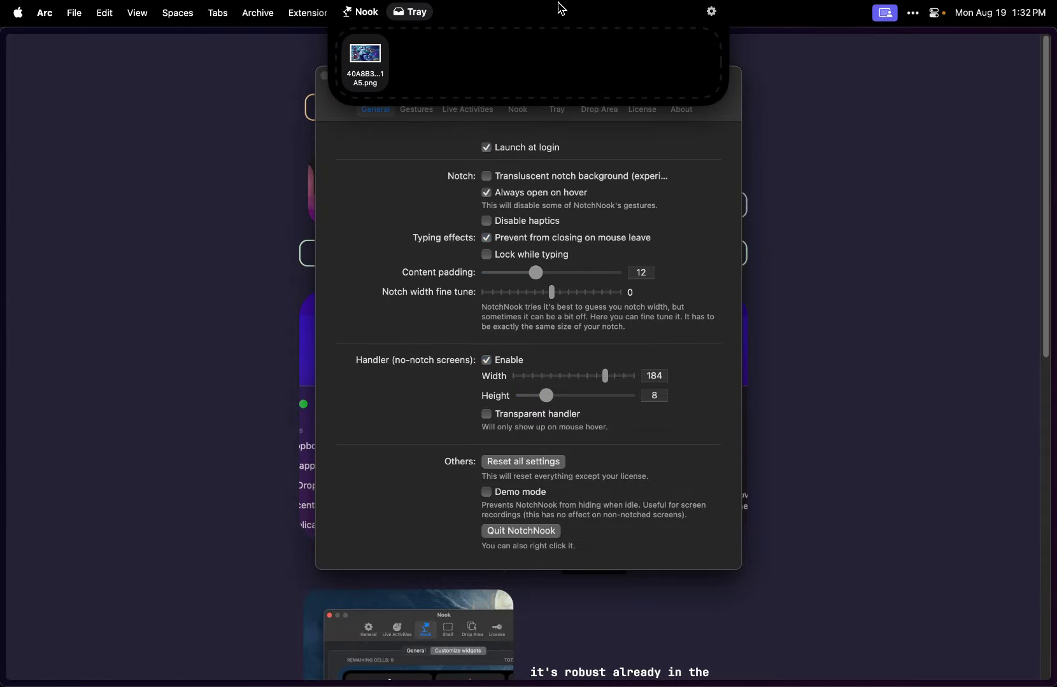
{"action": "left_click", "coordinate": [349, 11]}
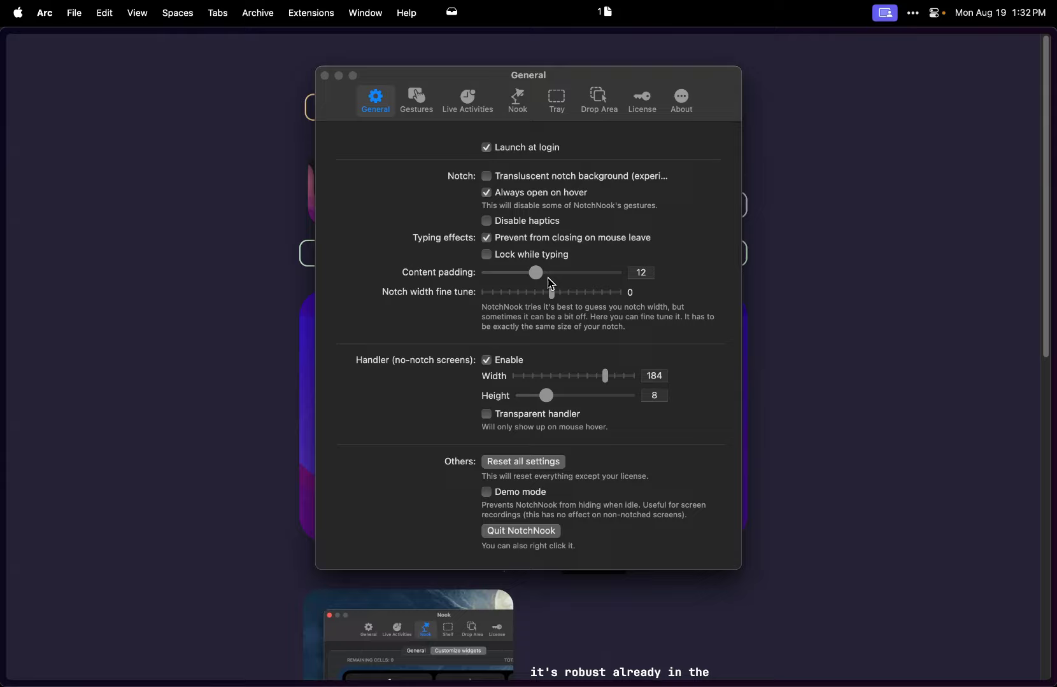
{"action": "mouse_move", "coordinate": [548, 278]}
{"action": "left_mouse_down"}
{"action": "mouse_move", "coordinate": [583, 279]}
{"action": "mouse_move", "coordinate": [557, 280]}
{"action": "left_mouse_up"}
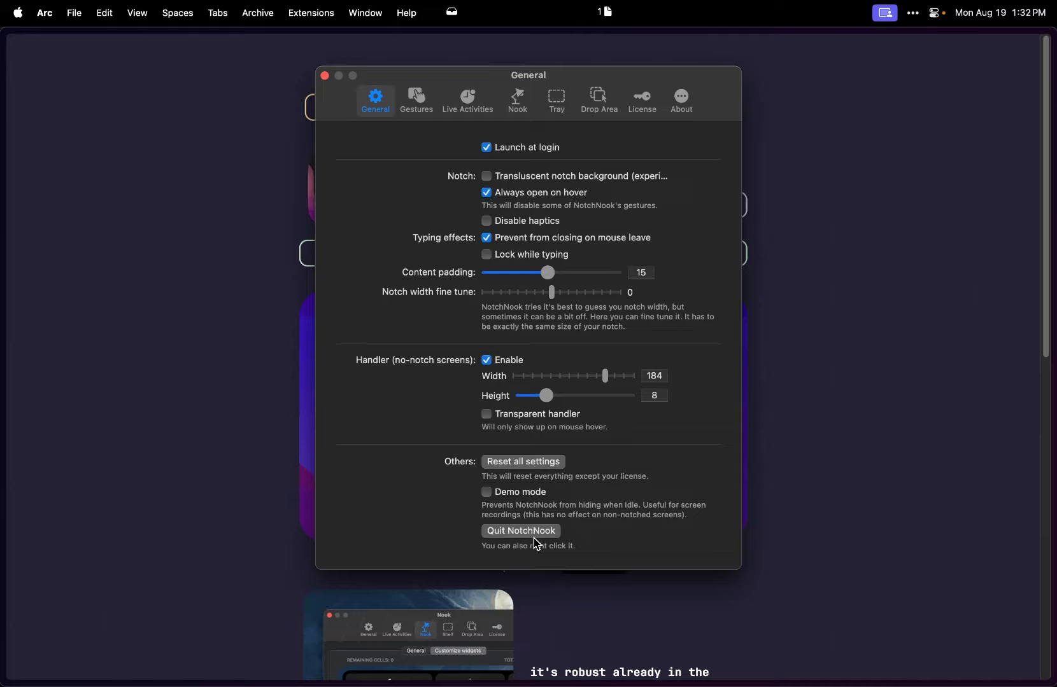
{"action": "left_click", "coordinate": [417, 100]}
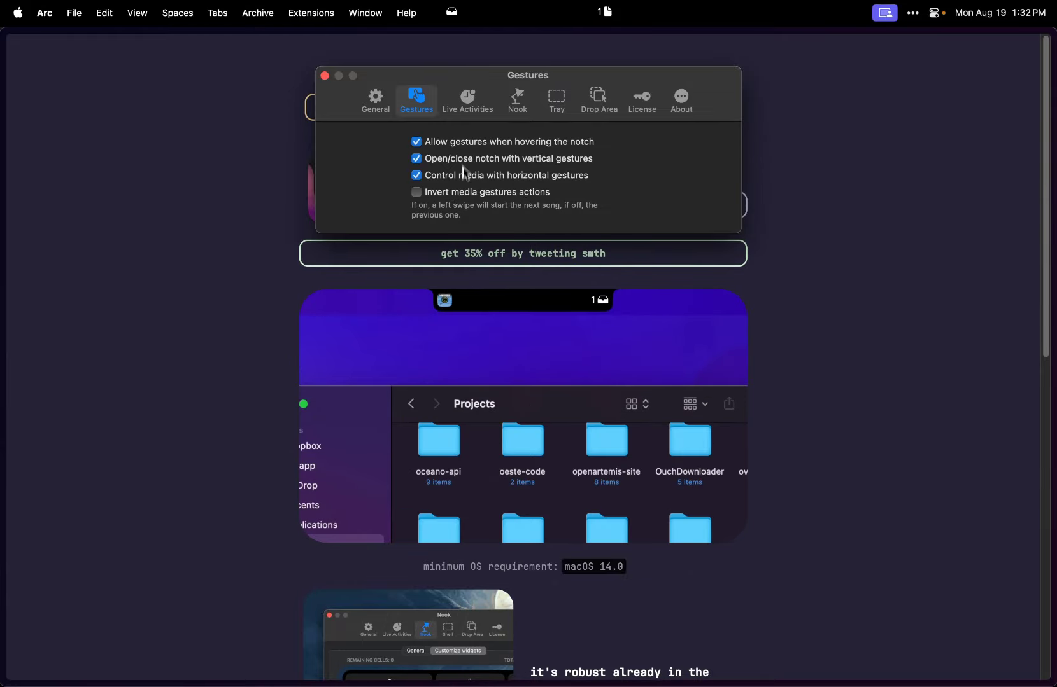
- Enable HUD replacement under Live Activities, then show the Nook widget customization page
{"action": "left_click", "coordinate": [462, 108]}
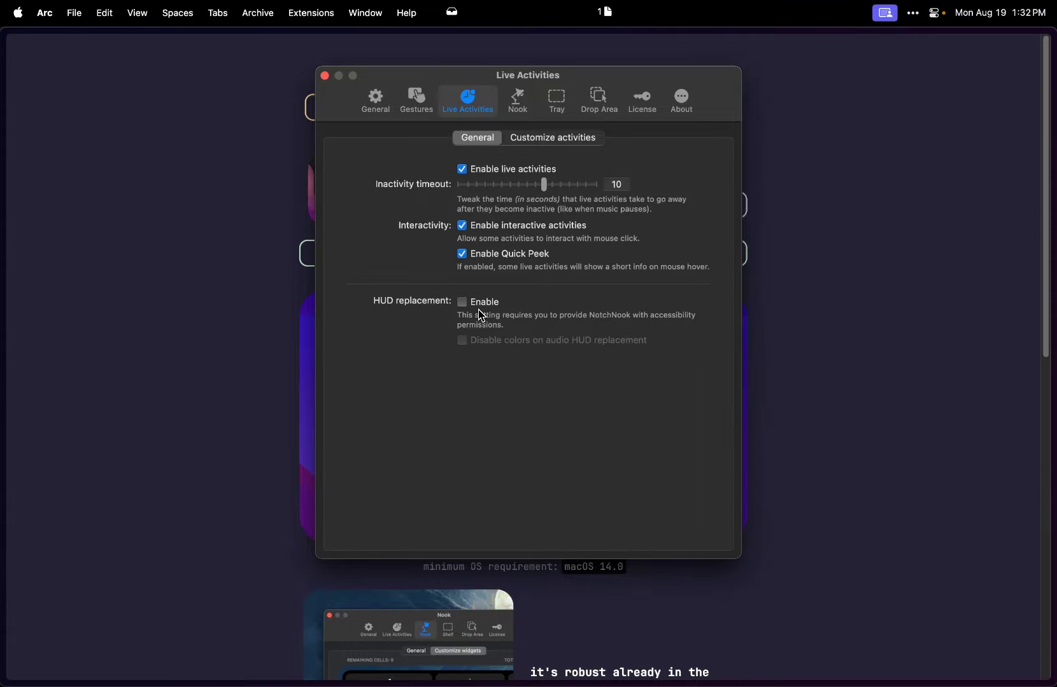
{"action": "left_click", "coordinate": [463, 303]}
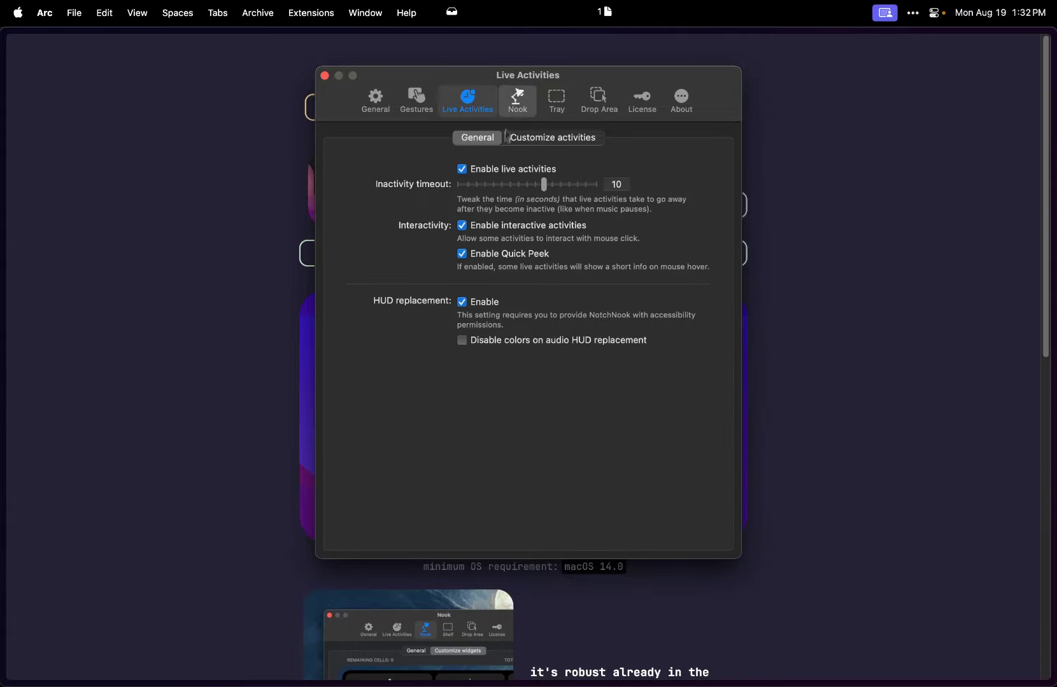
{"action": "left_click", "coordinate": [517, 100]}
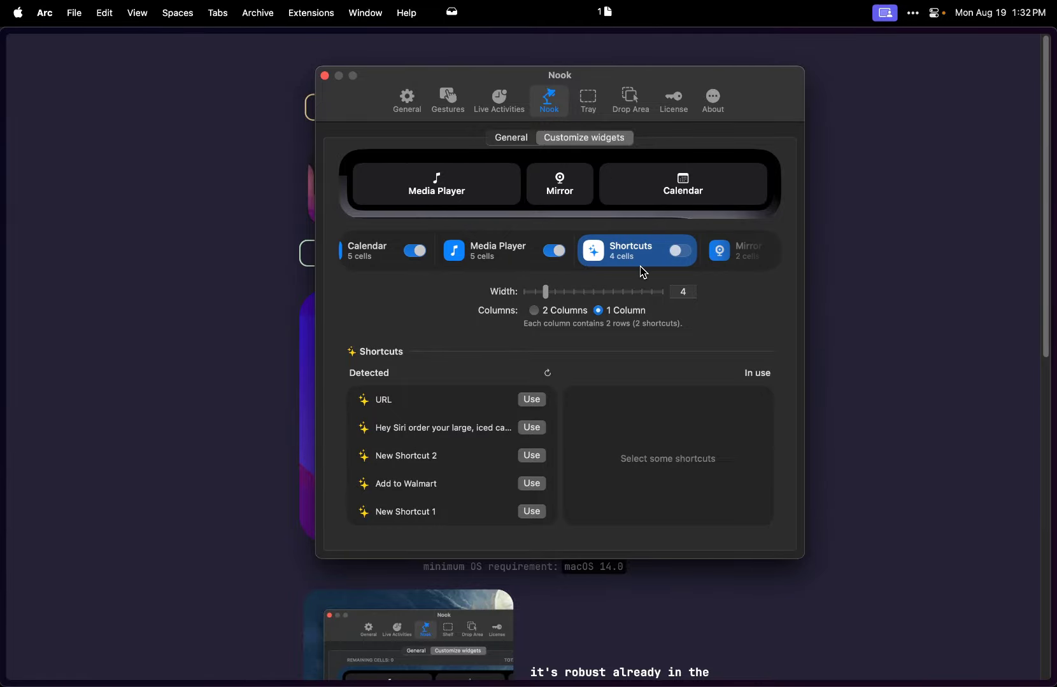
{"action": "scroll", "coordinate": [644, 267], "scroll_direction": "right", "scroll_amount": 3}
{"action": "scroll", "coordinate": [641, 277], "scroll_direction": "left", "scroll_amount": 3}
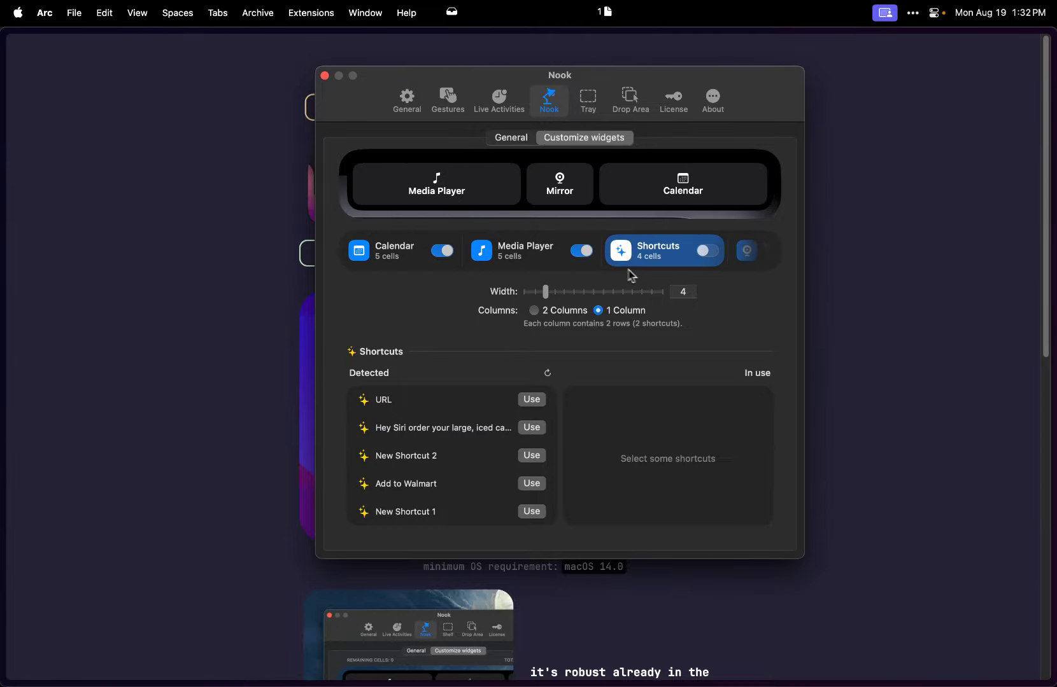
{"action": "left_click", "coordinate": [450, 251]}
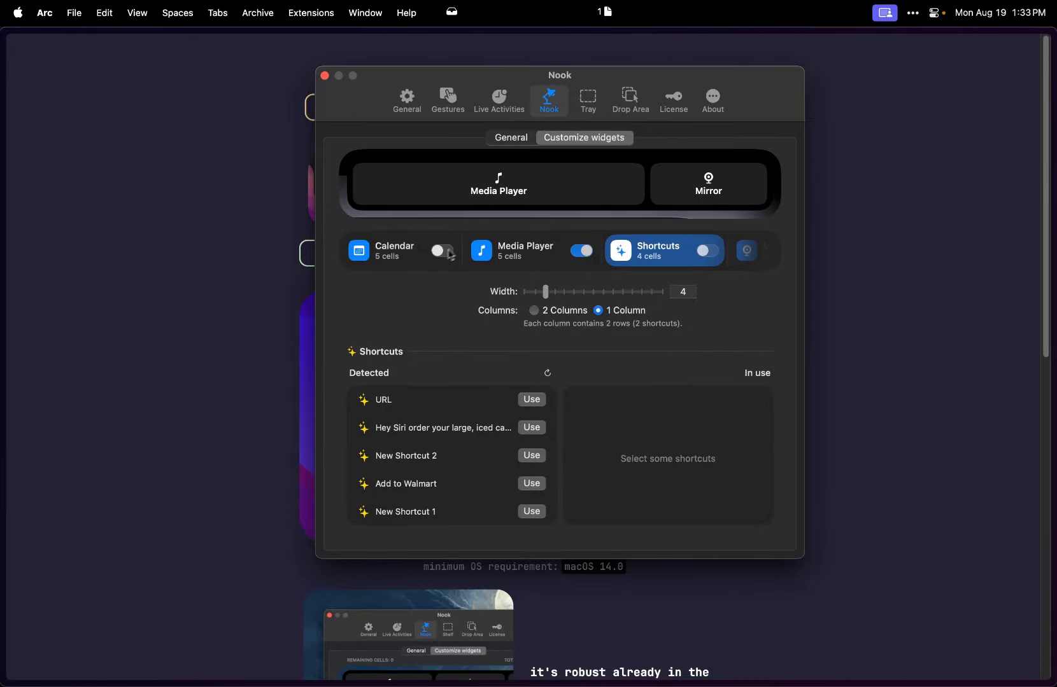
{"action": "left_click", "coordinate": [449, 251]}
{"action": "left_click", "coordinate": [588, 255]}
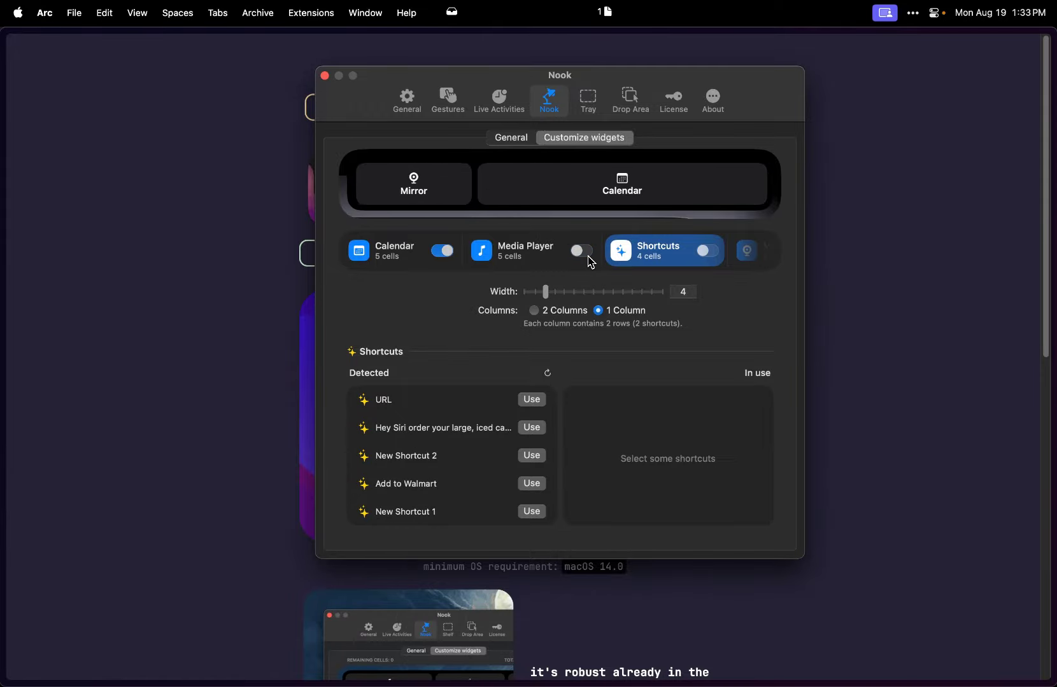
{"action": "left_click", "coordinate": [587, 256]}
{"action": "left_click", "coordinate": [586, 257]}
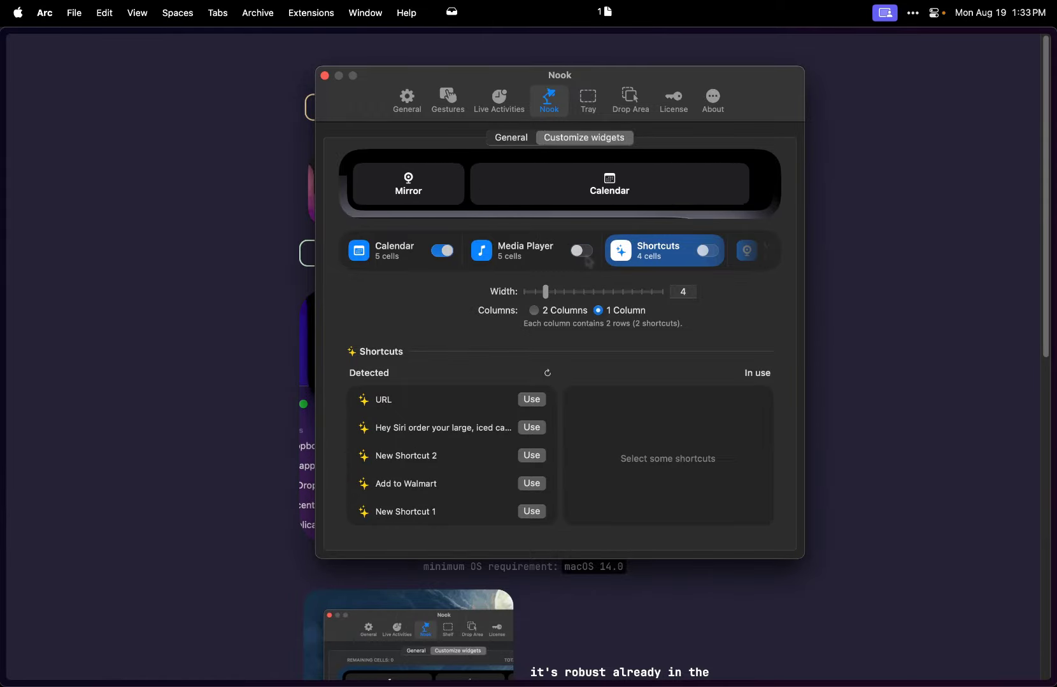
{"action": "left_click", "coordinate": [587, 256]}
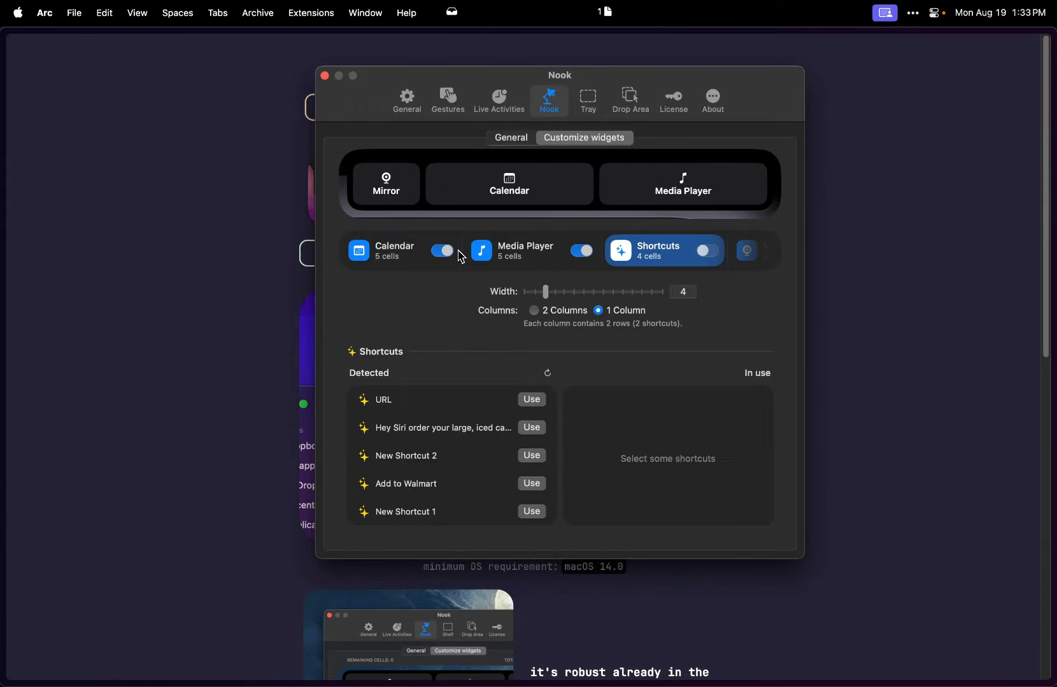
{"action": "scroll", "coordinate": [694, 258], "scroll_direction": "right", "scroll_amount": 5}
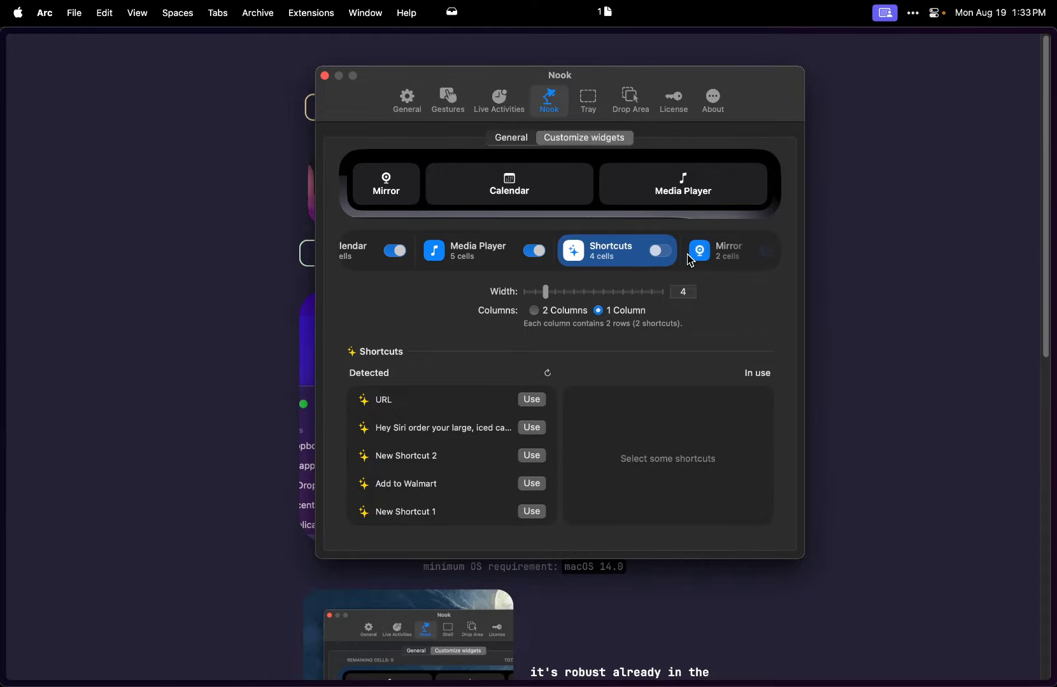
{"action": "scroll", "coordinate": [691, 259], "scroll_direction": "right", "scroll_amount": 3}
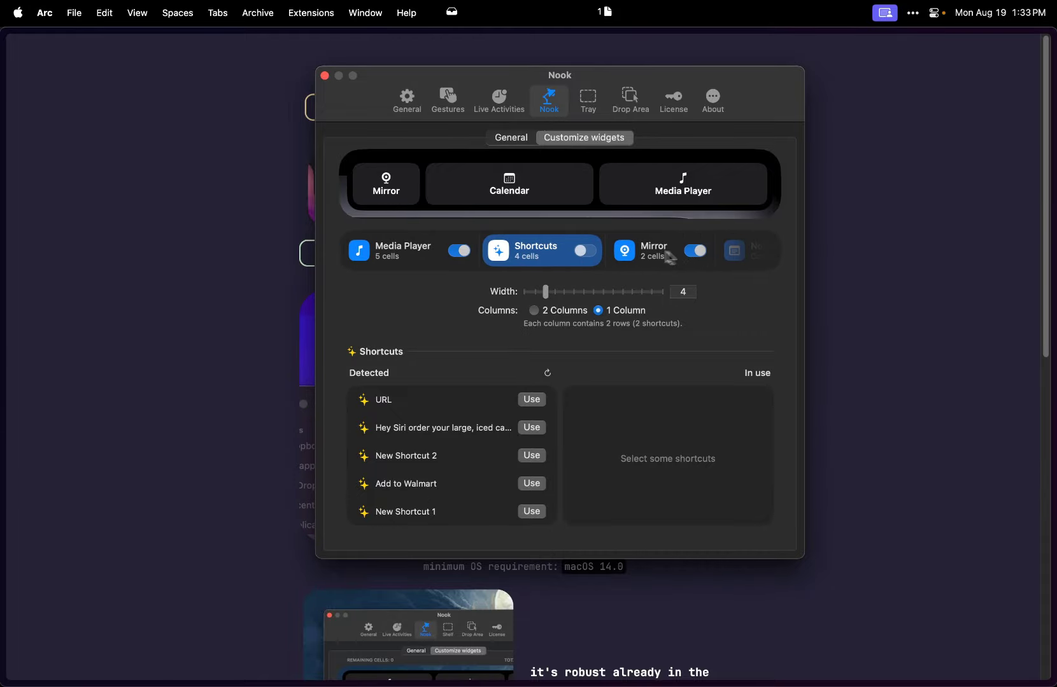
{"action": "scroll", "coordinate": [674, 261], "scroll_direction": "right", "scroll_amount": 4}
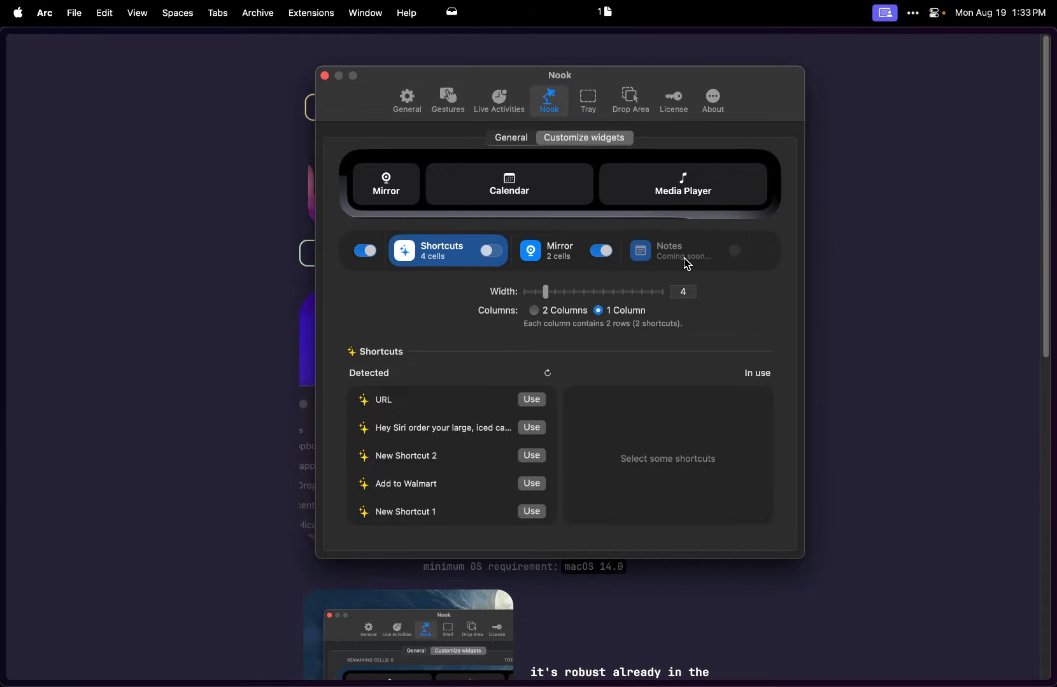
{"action": "scroll", "coordinate": [690, 261], "scroll_direction": "right", "scroll_amount": 10}
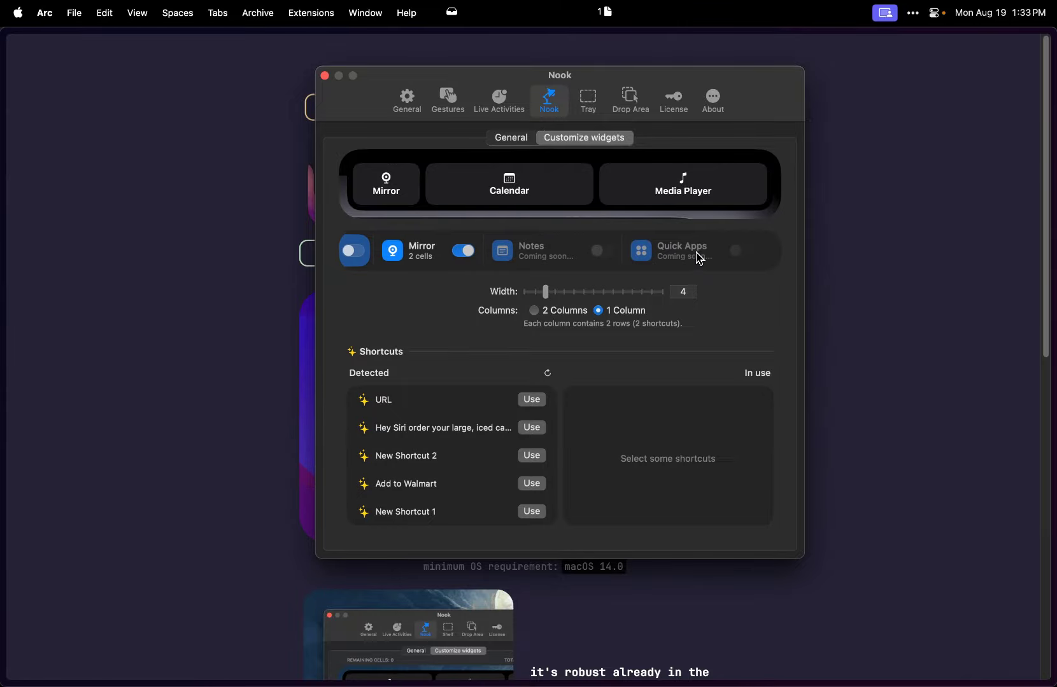
{"action": "scroll", "coordinate": [700, 258], "scroll_direction": "right", "scroll_amount": 8}
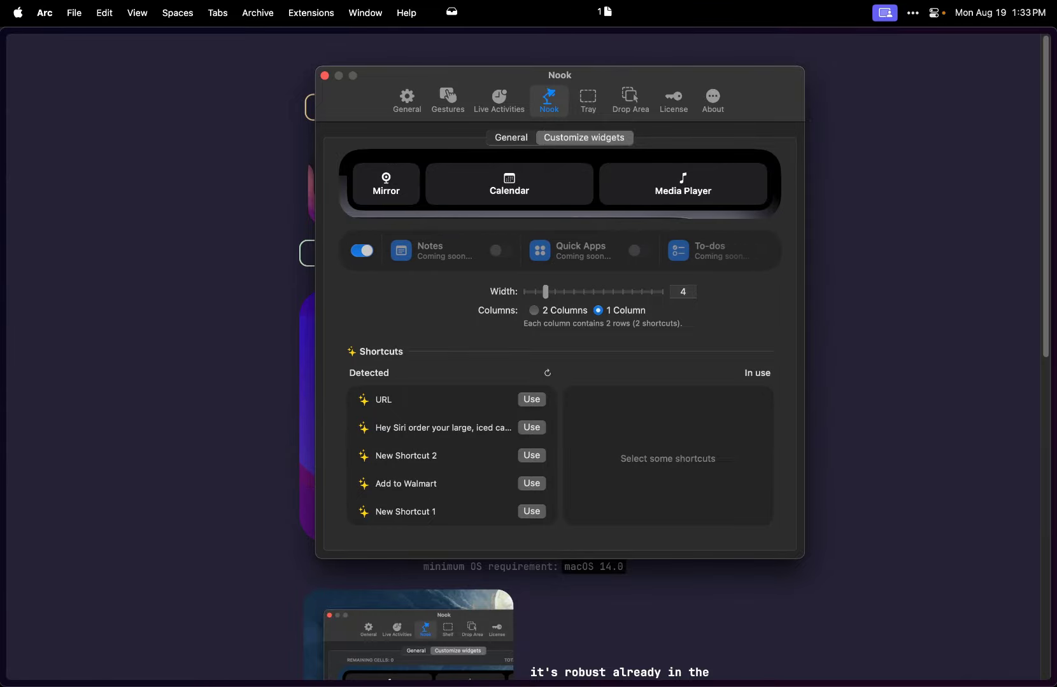
{"action": "scroll", "coordinate": [560, 250], "scroll_direction": "right", "scroll_amount": 4}
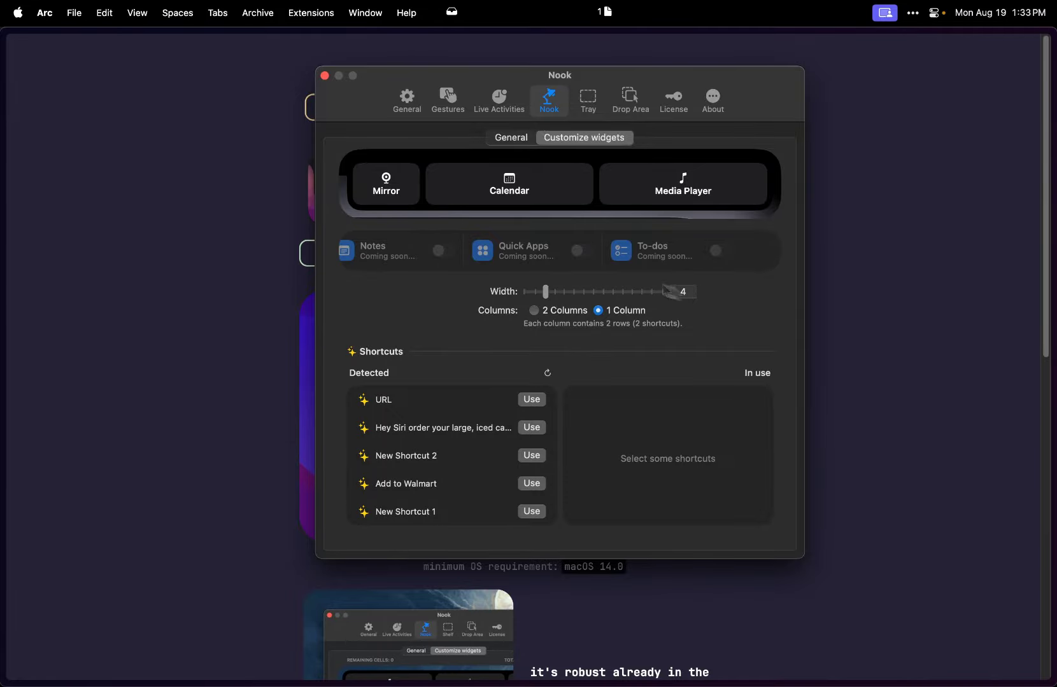
{"action": "scroll", "coordinate": [547, 264], "scroll_direction": "left", "scroll_amount": 8}
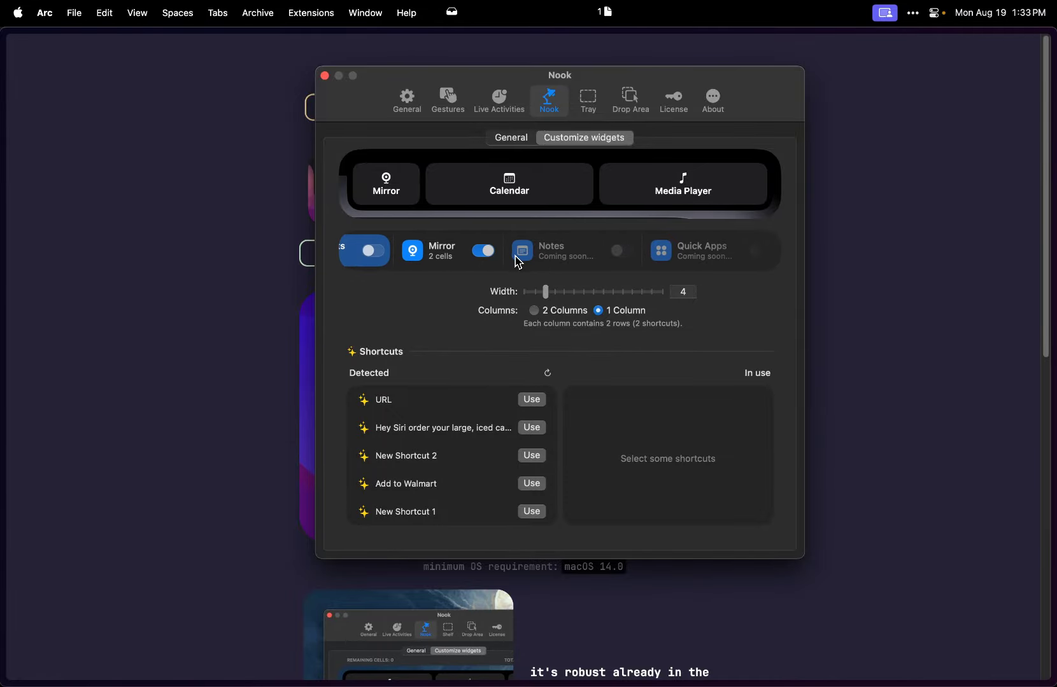
- Select the Media Player widget in Customize widgets and toggle it off and back on
{"action": "left_click", "coordinate": [519, 138]}
{"action": "left_click", "coordinate": [575, 139]}
{"action": "scroll", "coordinate": [474, 262], "scroll_direction": "left", "scroll_amount": 5}
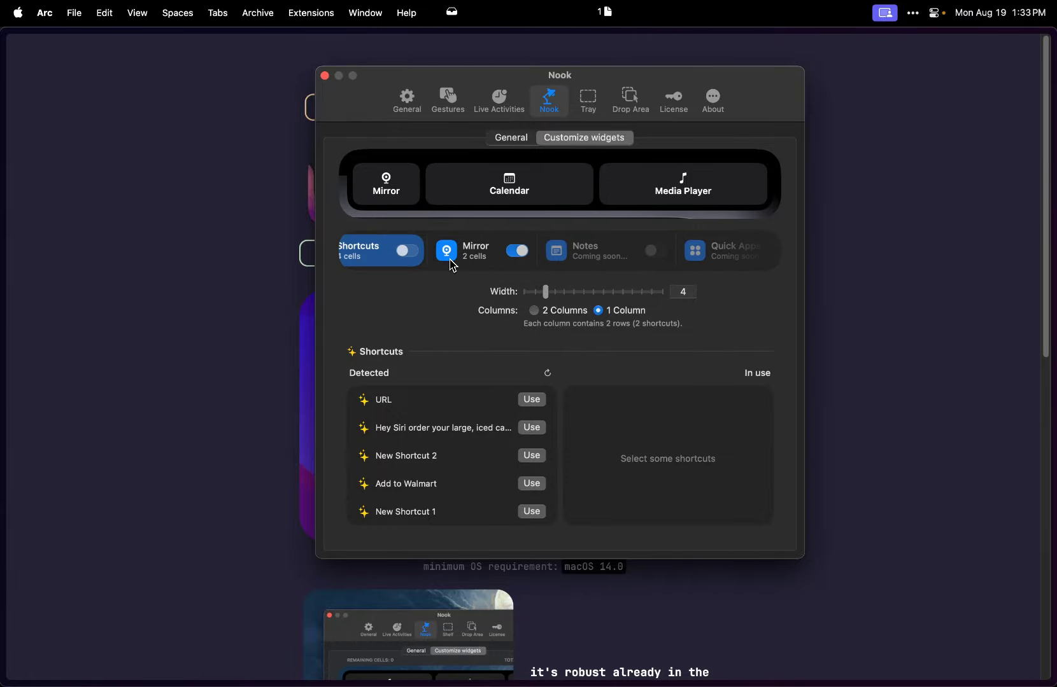
{"action": "scroll", "coordinate": [471, 264], "scroll_direction": "left", "scroll_amount": 4}
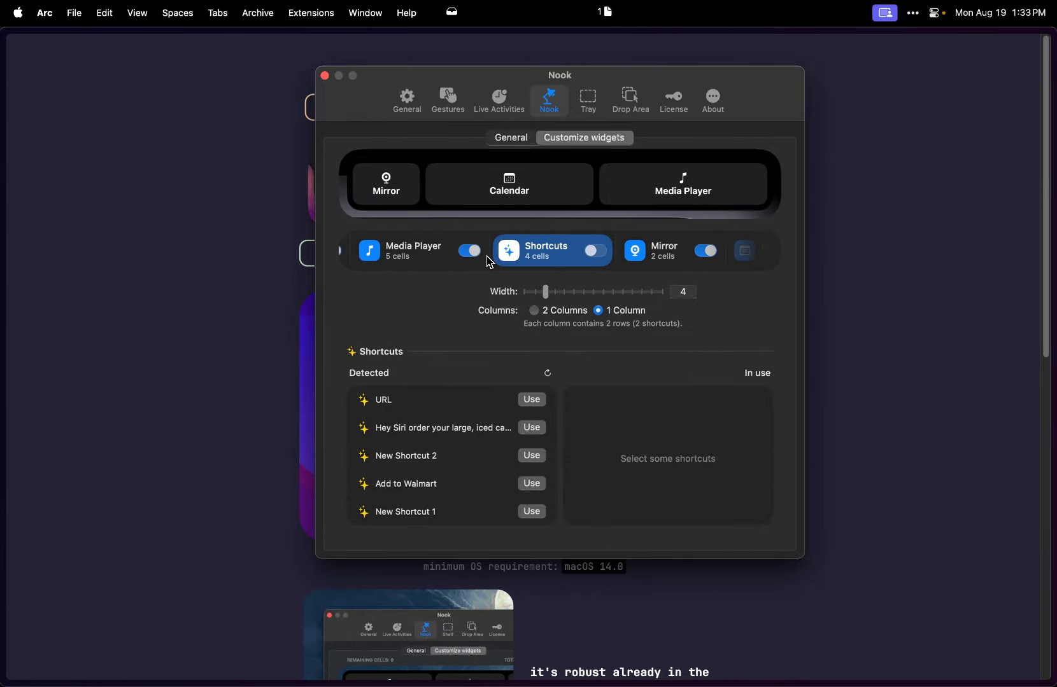
{"action": "left_click", "coordinate": [484, 261]}
{"action": "left_click", "coordinate": [474, 252]}
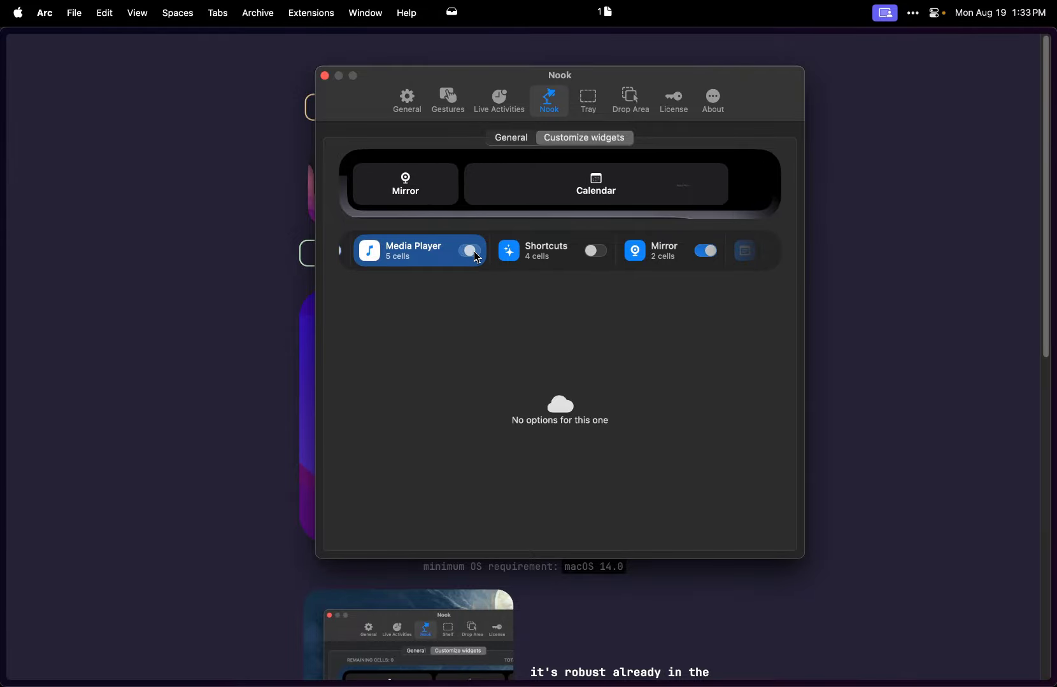
{"action": "left_click", "coordinate": [474, 252]}
- Use the arrow buttons to reorder widgets to Media Player, Mirror, Calendar
{"action": "left_click", "coordinate": [408, 184]}
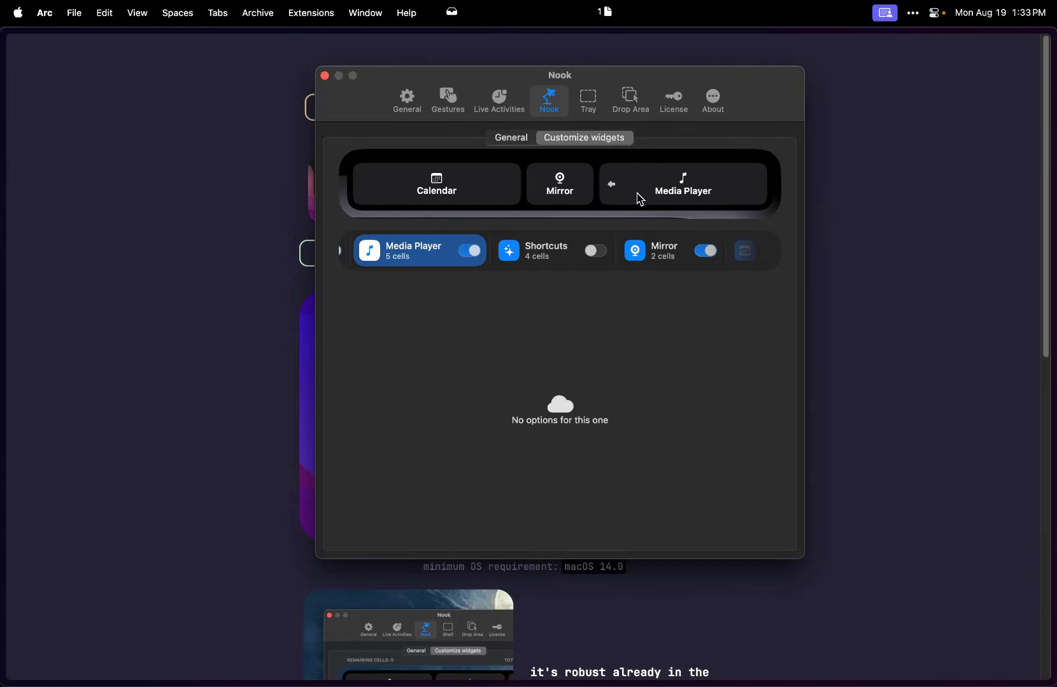
{"action": "left_click", "coordinate": [611, 184]}
{"action": "left_click", "coordinate": [538, 184]}
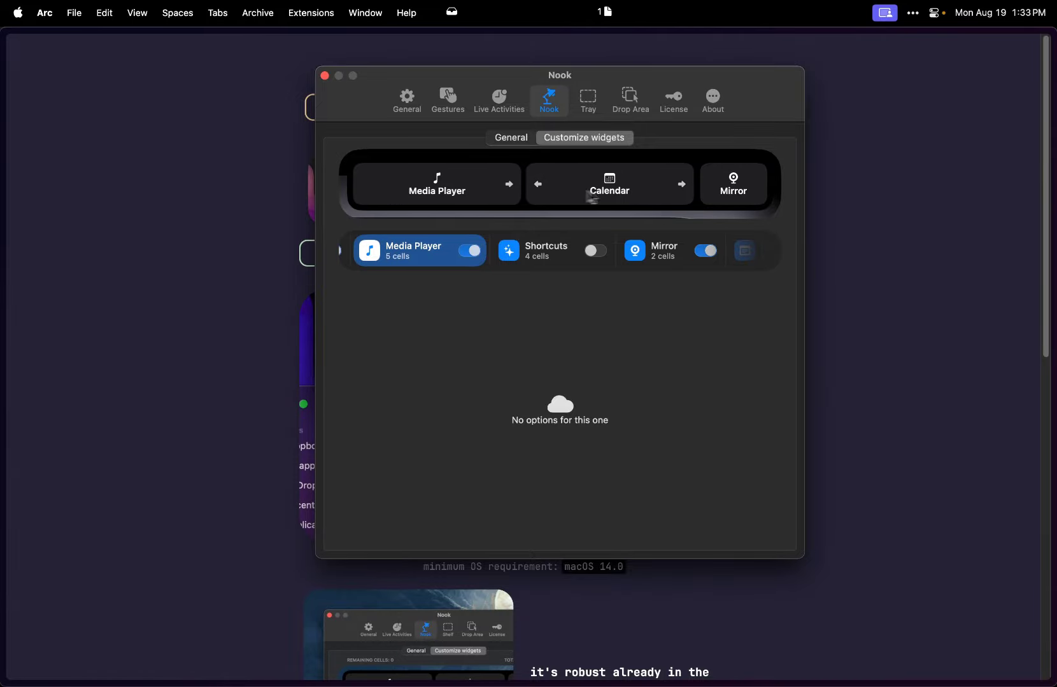
{"action": "left_click", "coordinate": [680, 184]}
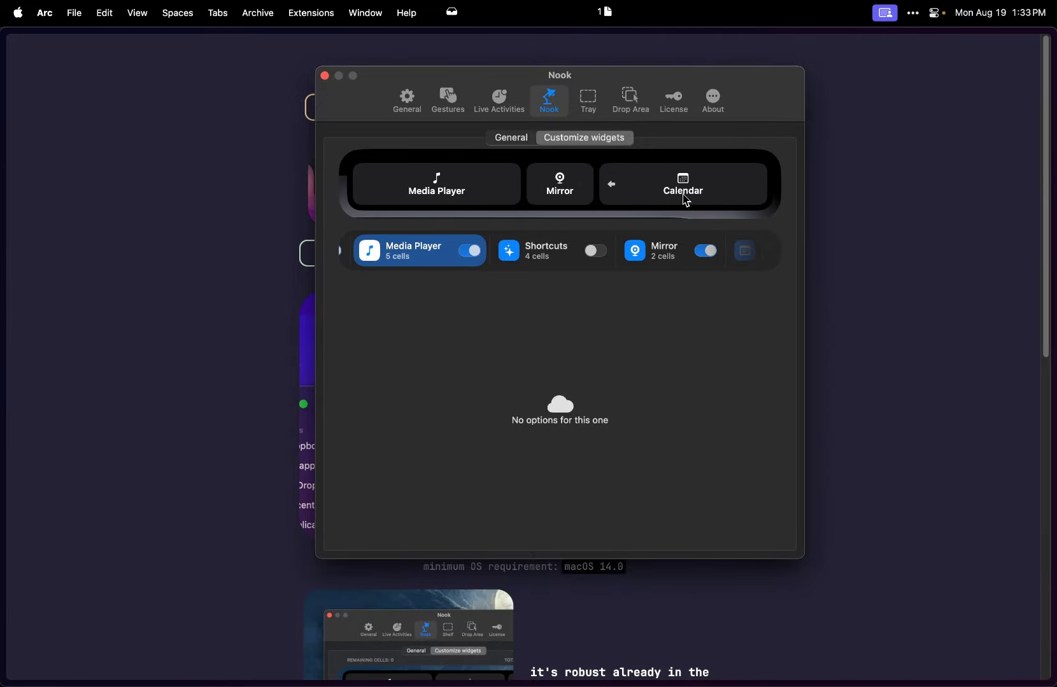
- In Tray settings, widen the tray to about 18, then bring the Width back to 12
{"action": "left_click", "coordinate": [585, 105]}
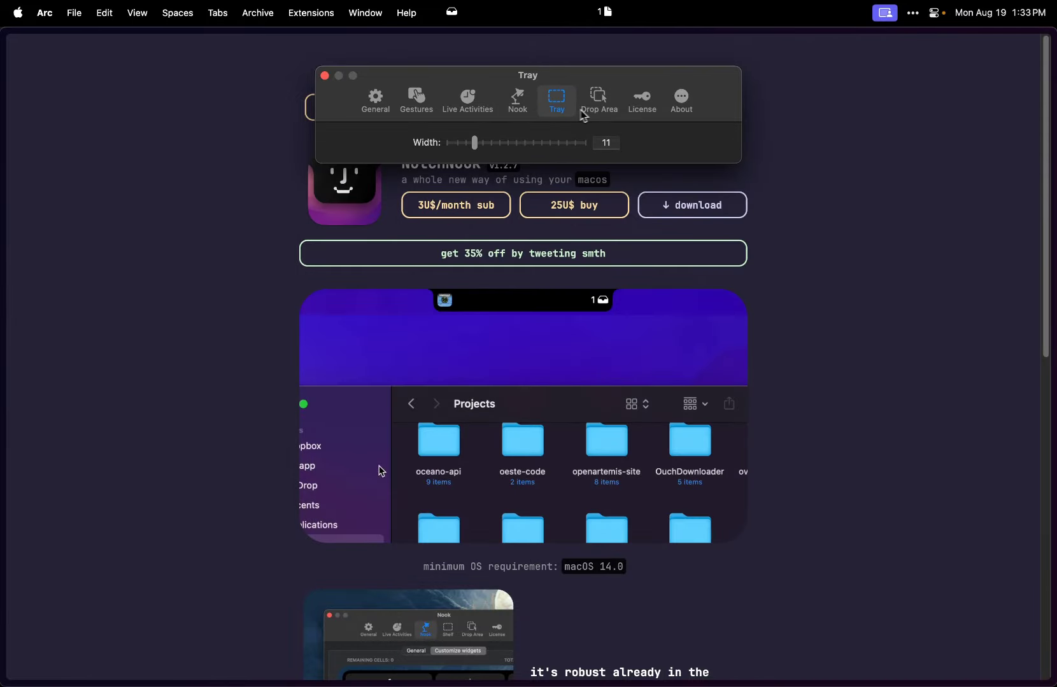
{"action": "left_click_drag", "start_coordinate": [474, 143], "coordinate": [541, 145]}
{"action": "mouse_move", "coordinate": [560, 9]}
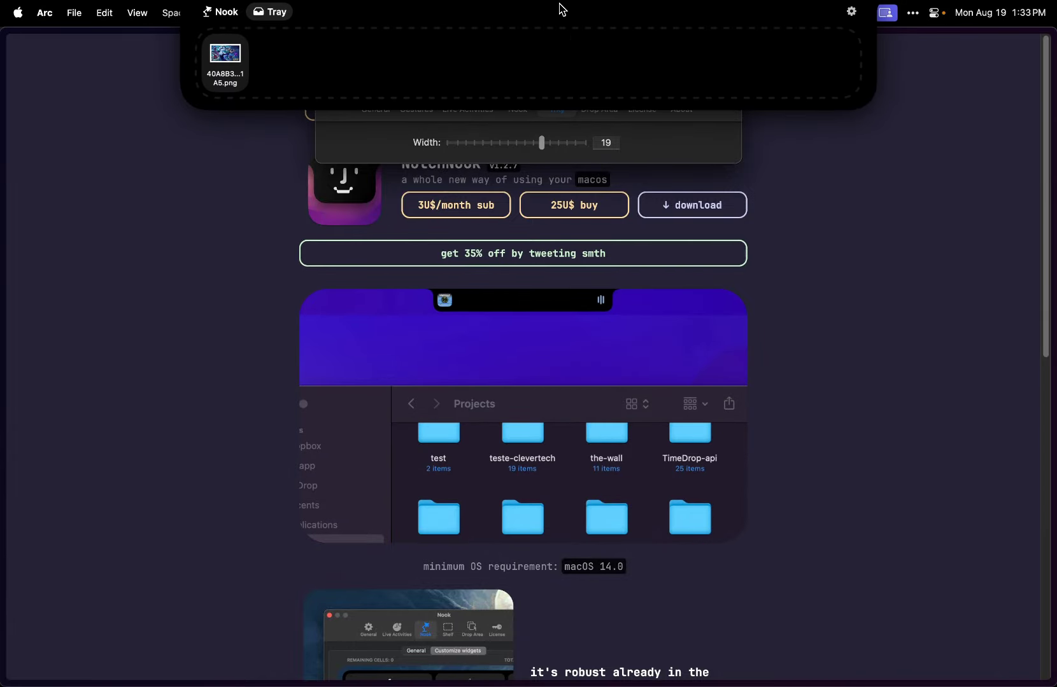
{"action": "left_click_drag", "start_coordinate": [504, 153], "coordinate": [493, 148]}
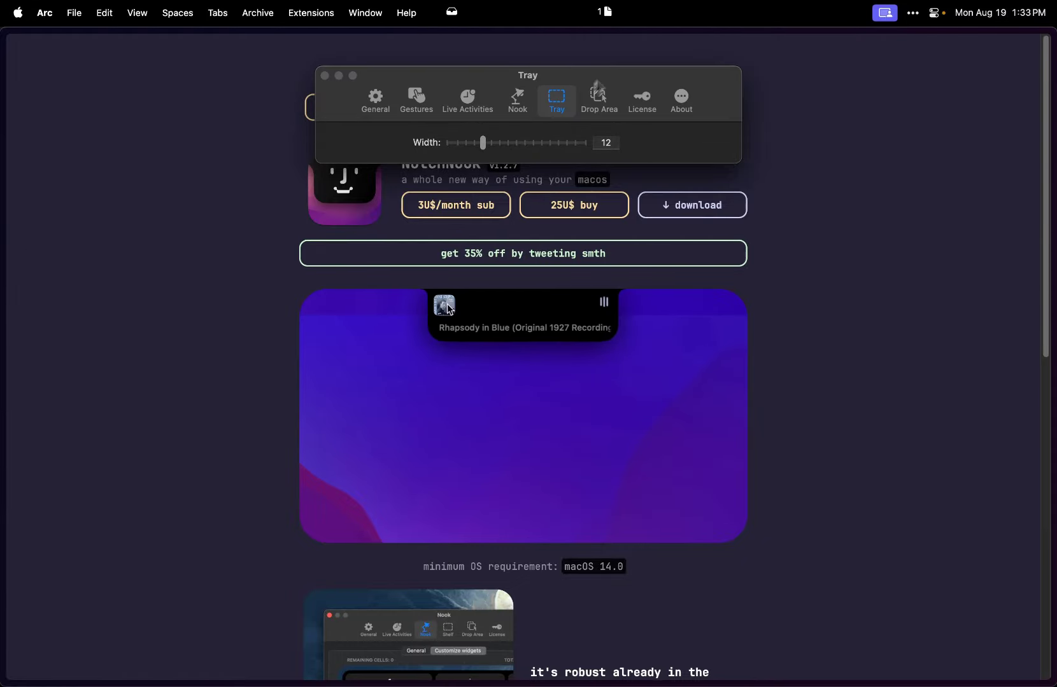
- After checking Drop Area, drop the tray's png file into SideNotes and show the About page (version 1.2)
{"action": "left_click", "coordinate": [601, 102]}
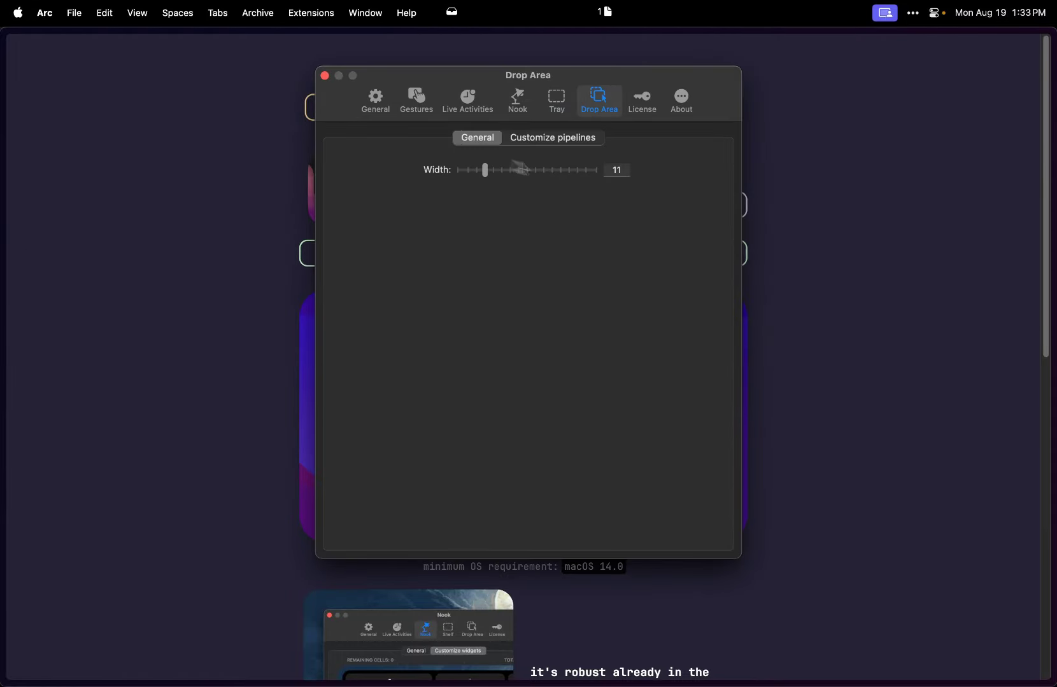
{"action": "left_click_drag", "start_coordinate": [532, 164], "coordinate": [938, 158]}
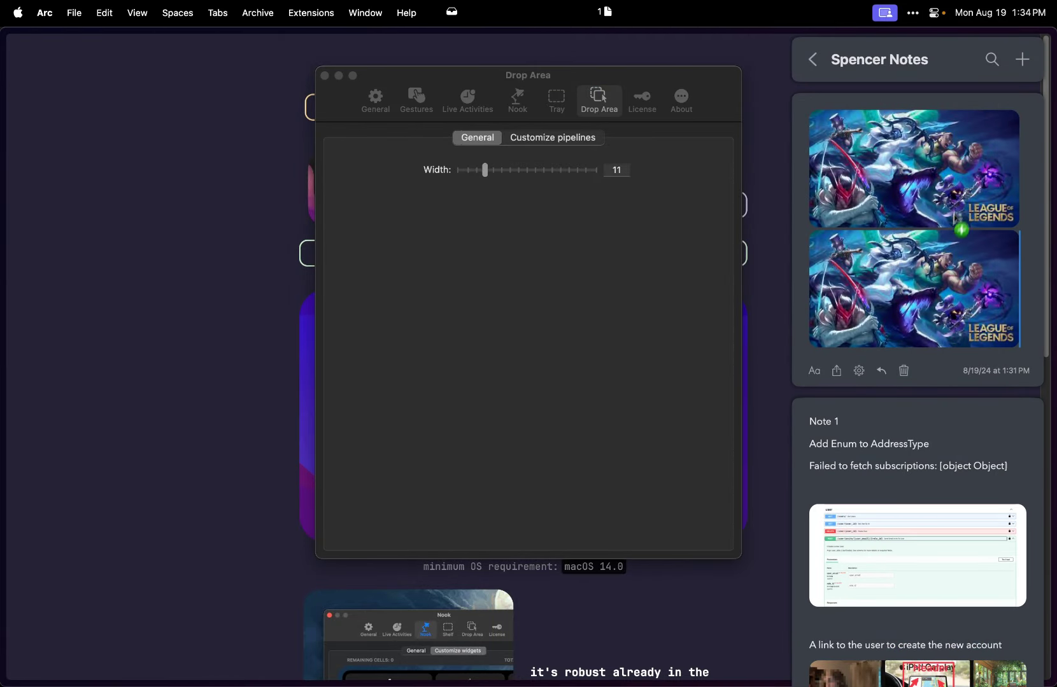
{"action": "left_click_drag", "start_coordinate": [960, 224], "coordinate": [941, 573]}
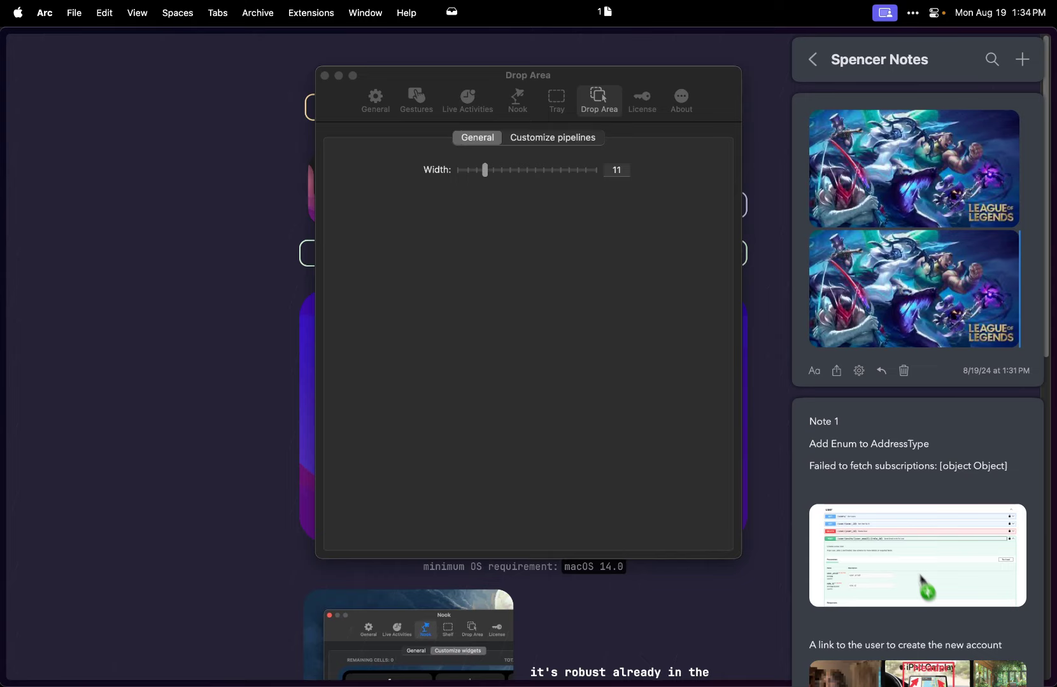
{"action": "left_click", "coordinate": [699, 109]}
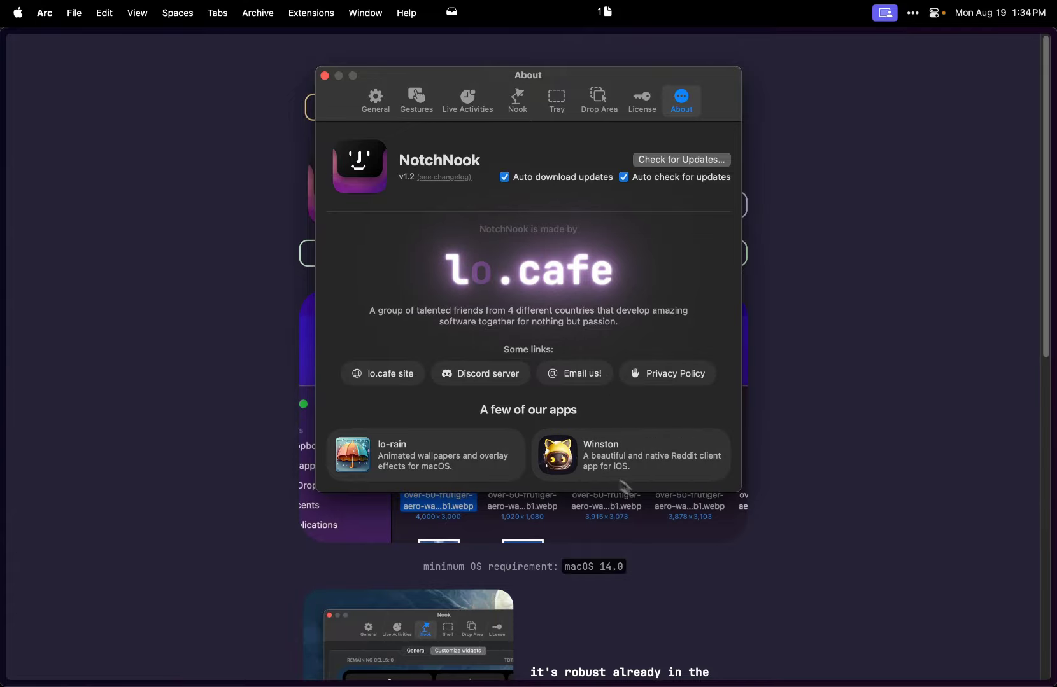
- Copy the tray's png file into the Yoink shelf and choose an option from the notch's quick menu
{"action": "mouse_move", "coordinate": [629, 21]}
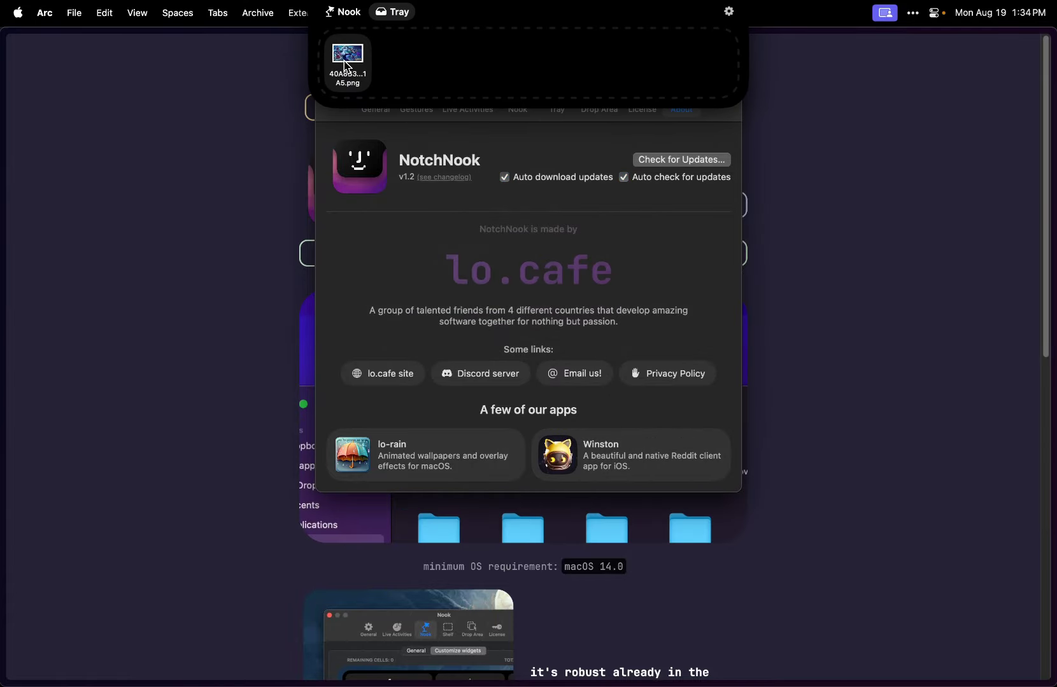
{"action": "left_click_drag", "start_coordinate": [348, 61], "coordinate": [76, 280]}
{"action": "mouse_move", "coordinate": [481, 21]}
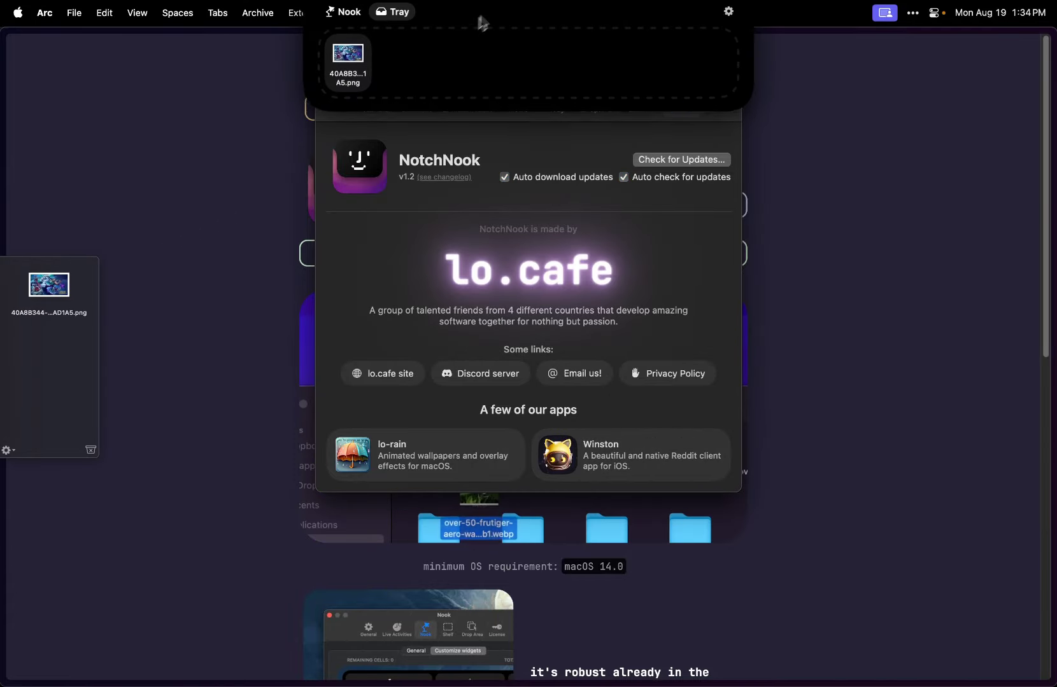
{"action": "right_click", "coordinate": [371, 61]}
{"action": "left_click", "coordinate": [386, 81]}
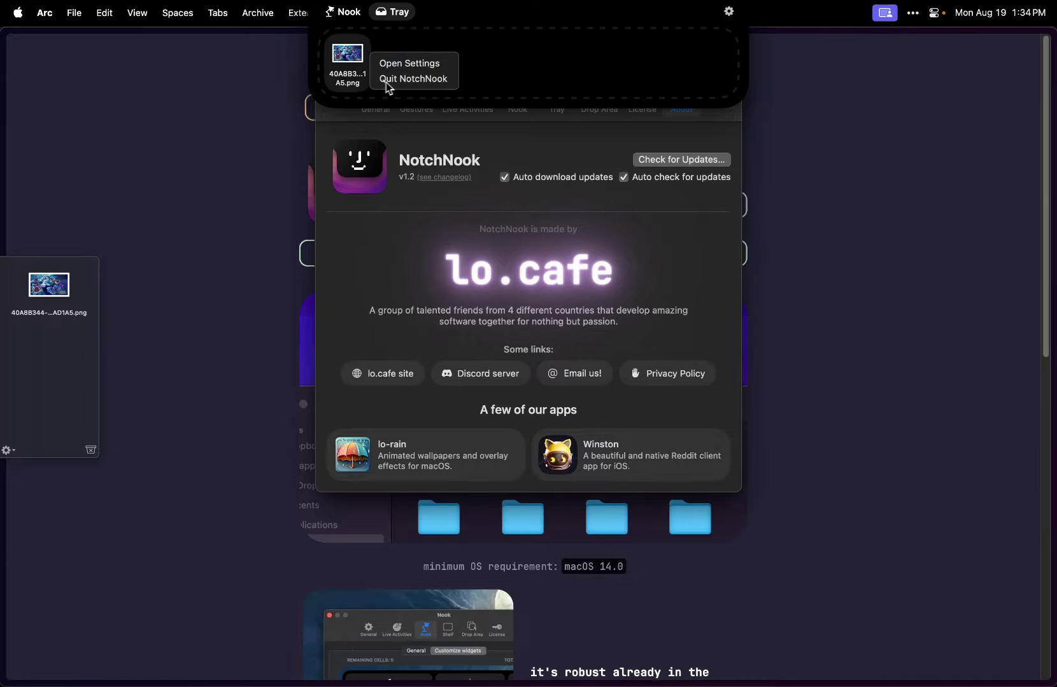
- Dismiss the quick options menu over the tray file and switch the notch panel to the Nook widgets view
{"action": "right_click", "coordinate": [339, 63]}
{"action": "left_click", "coordinate": [340, 63]}
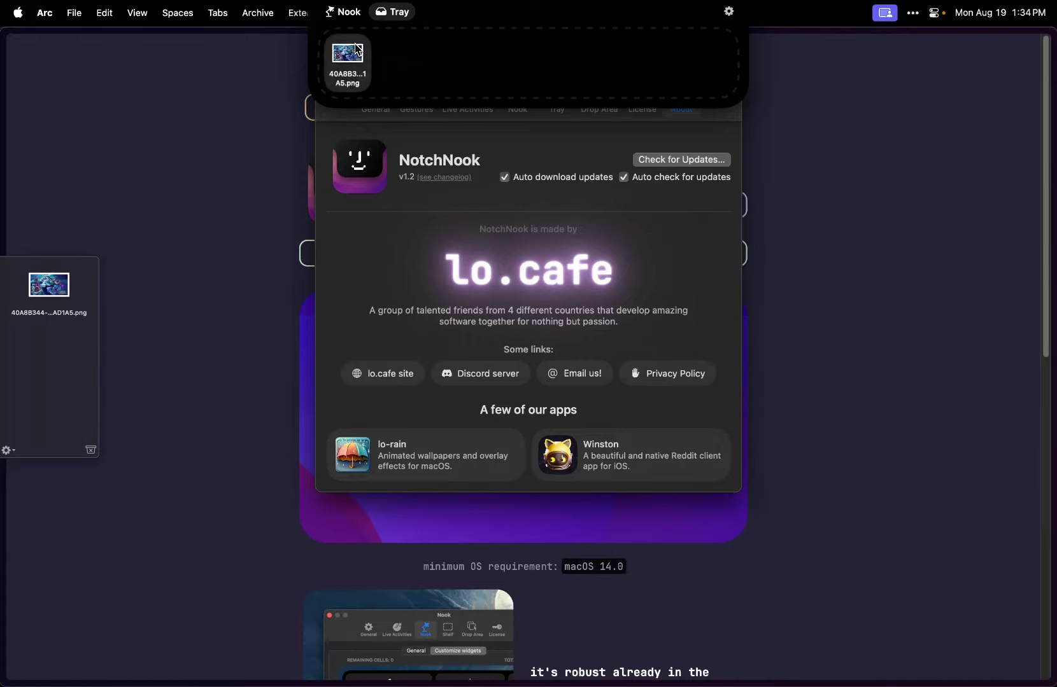
{"action": "left_click", "coordinate": [340, 11]}
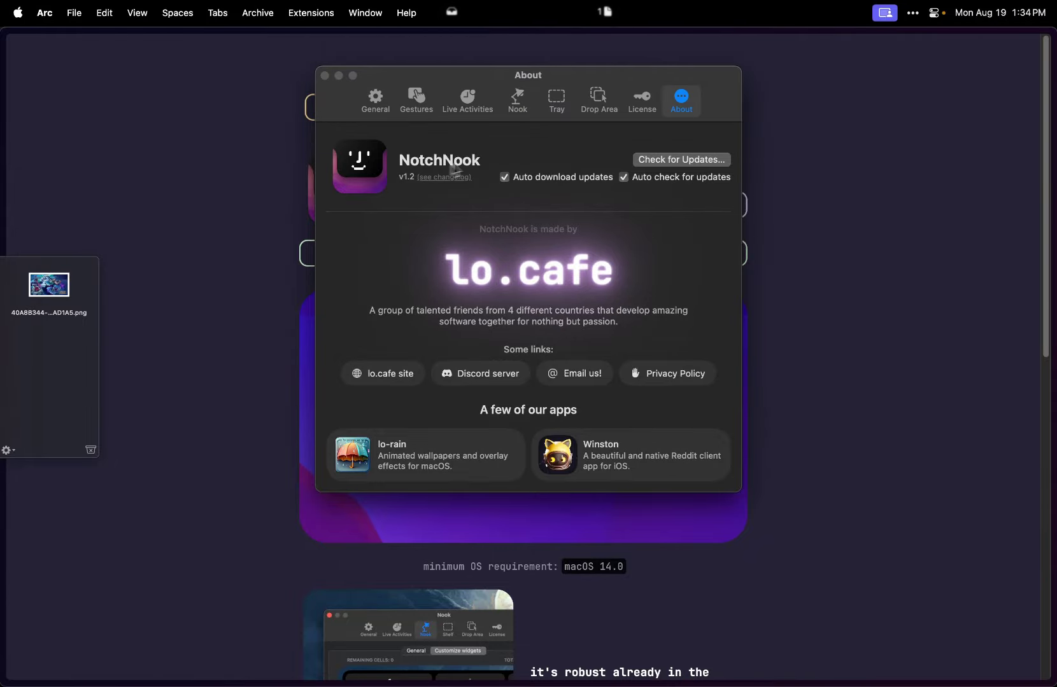
{"action": "mouse_move", "coordinate": [474, 19]}
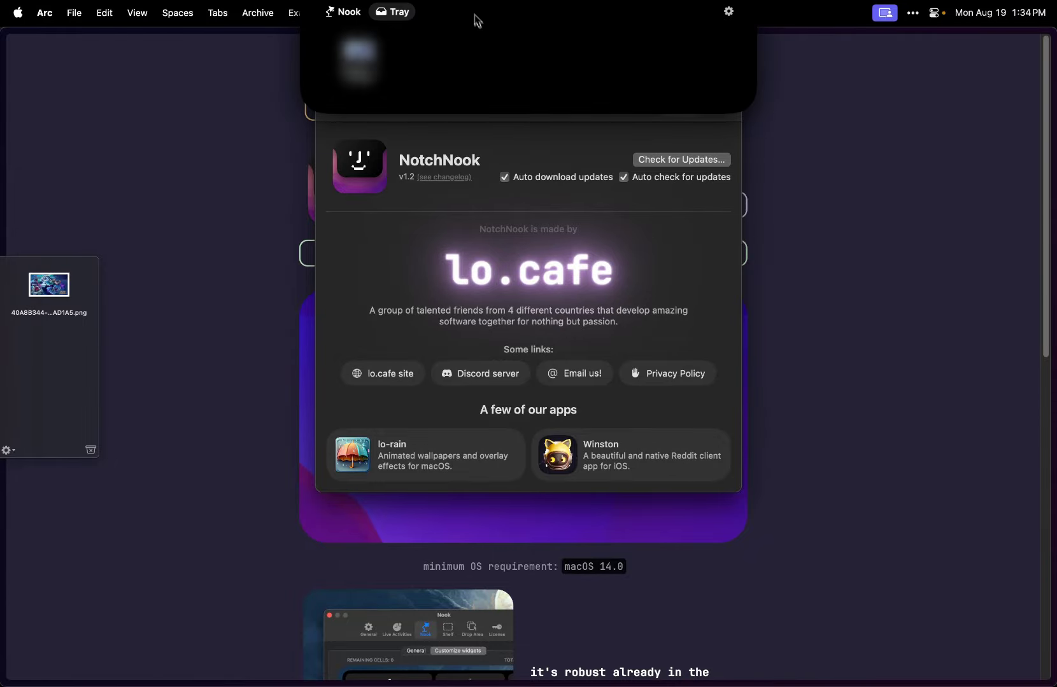
{"action": "left_click", "coordinate": [355, 19]}
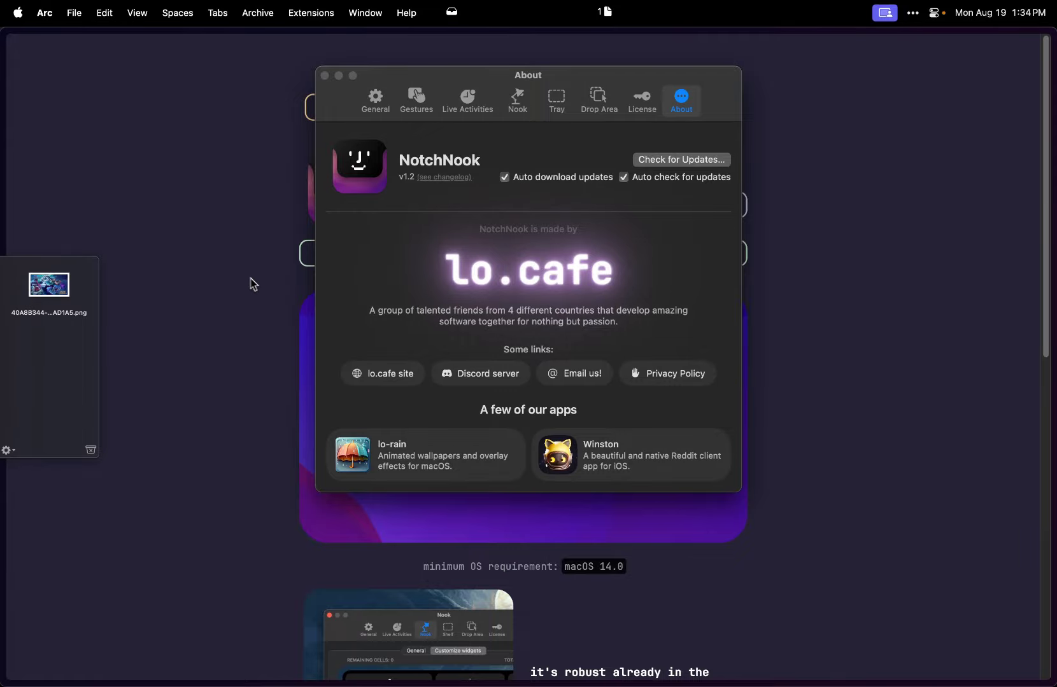